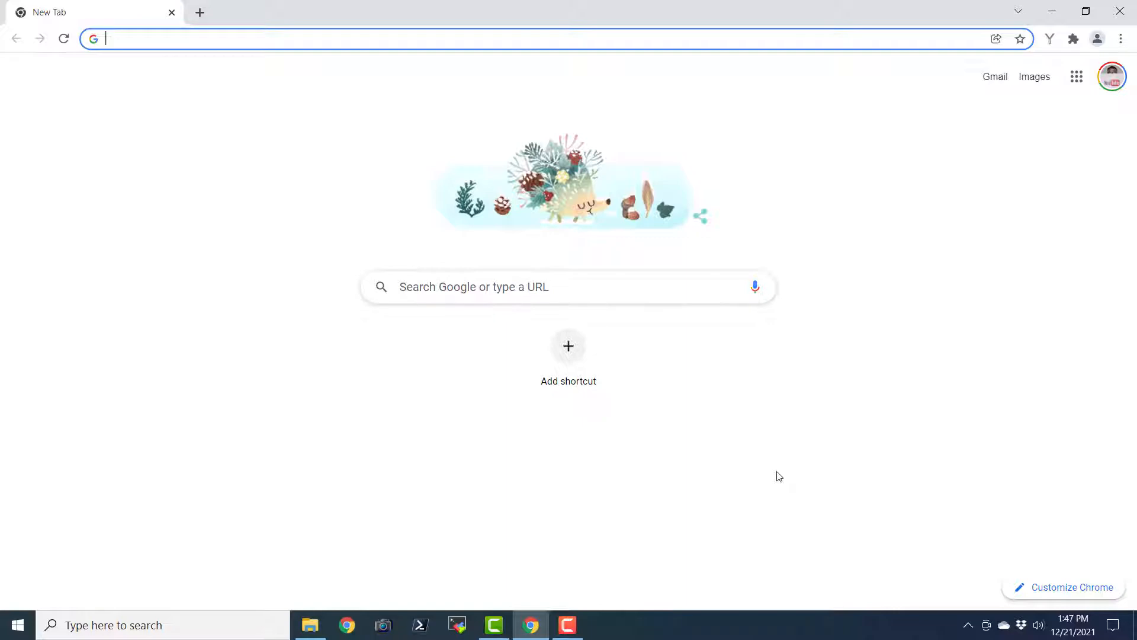
Search Google for 'mariadb' and open the MariaDB Foundation site at mariadb.org
{"action": "type", "text": "maria"}
{"action": "key", "text": "Return"}
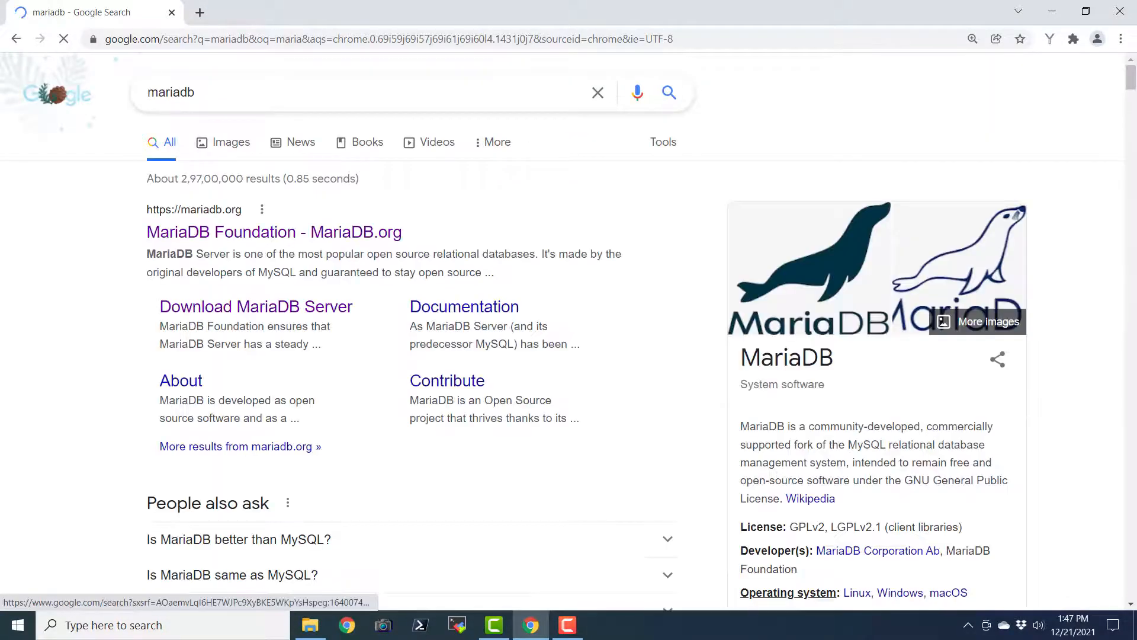
{"action": "left_click", "coordinate": [378, 237]}
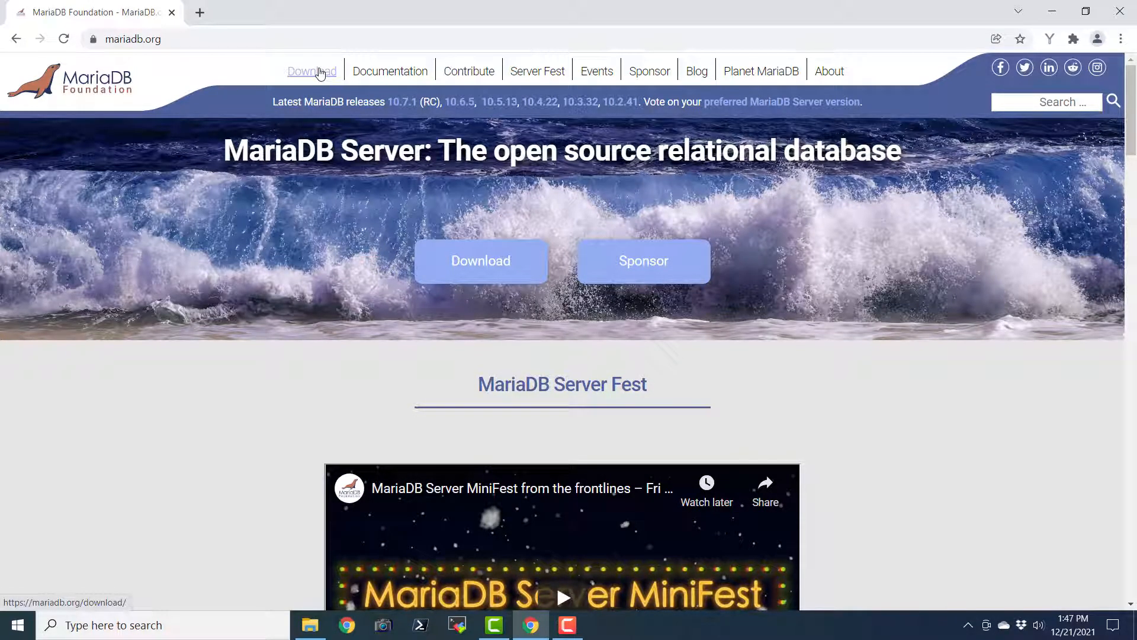
Go to the download page showing MariaDB Server 10.6.5 for Windows x86_64 as an MSI Package
{"action": "left_click", "coordinate": [319, 72]}
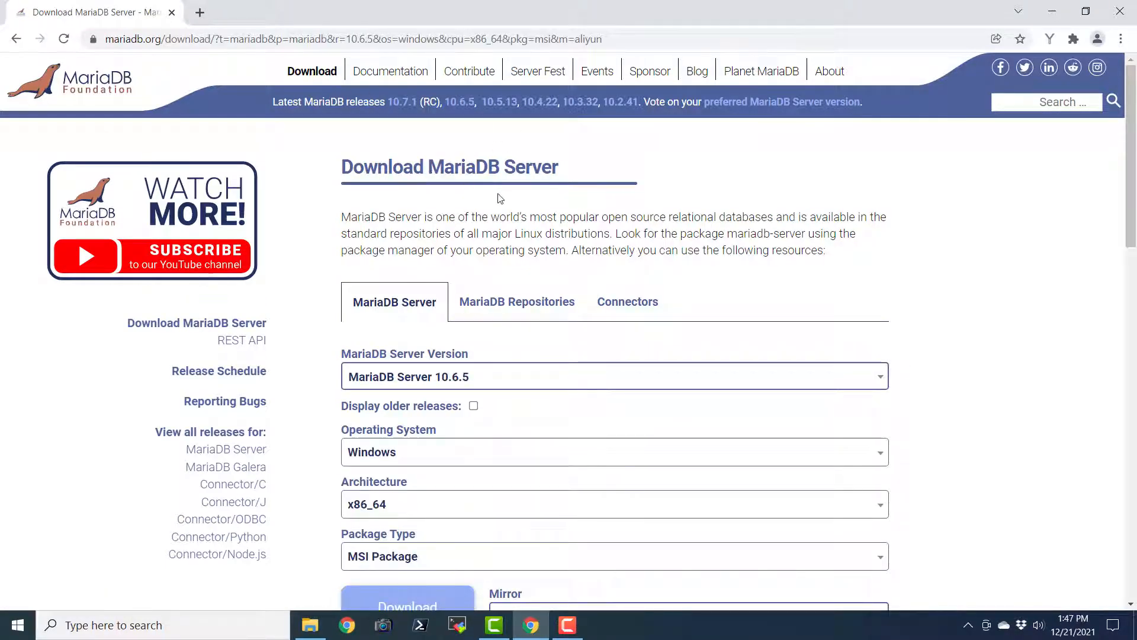
{"action": "scroll", "coordinate": [544, 263], "scroll_direction": "down", "scroll_amount": 1}
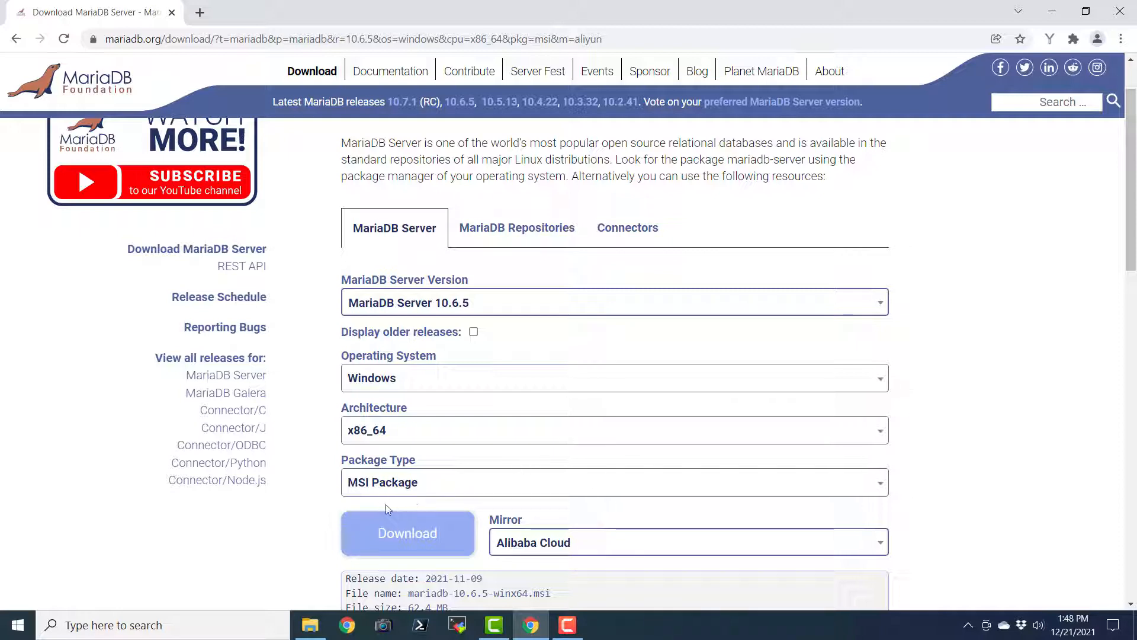
Download the MariaDB 10.6.5 Windows MSI installer and scroll through the release page
{"action": "left_click", "coordinate": [393, 536]}
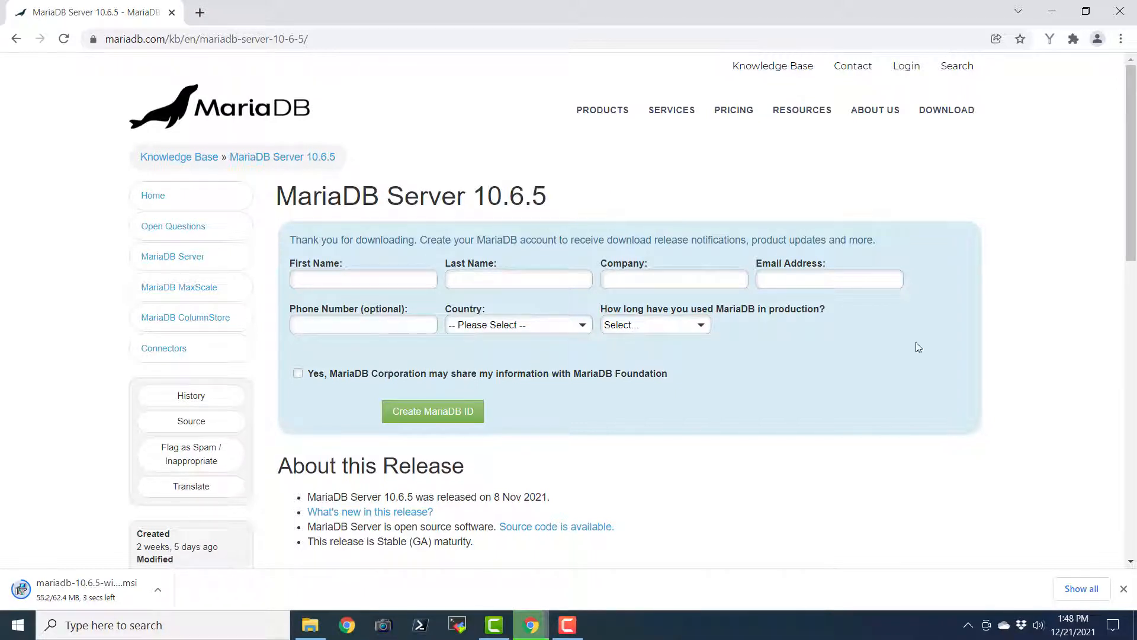
{"action": "scroll", "coordinate": [918, 348], "scroll_direction": "down", "scroll_amount": 2}
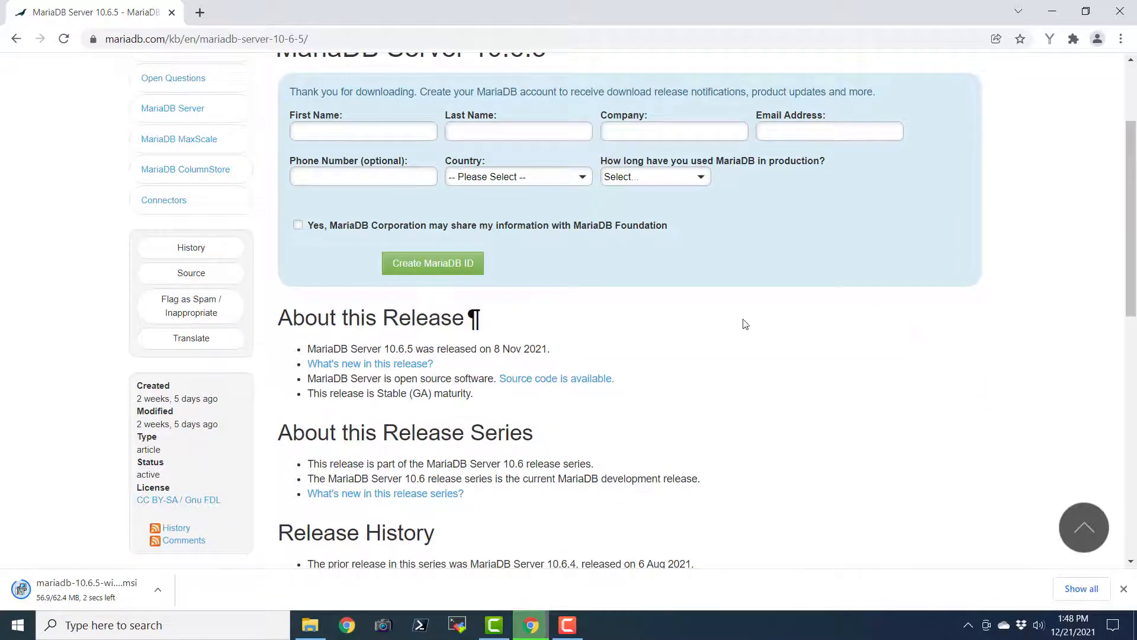
{"action": "scroll", "coordinate": [744, 324], "scroll_direction": "up", "scroll_amount": 2}
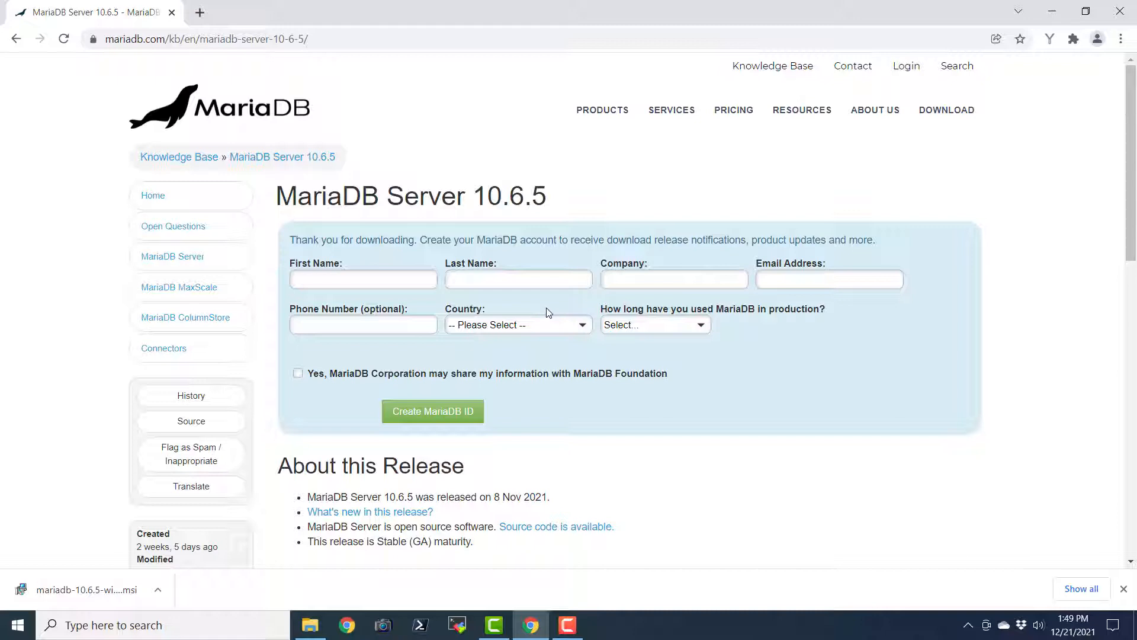
Run the downloaded 10.6 MSI, accept the GPL license and keep the default features
{"action": "left_click", "coordinate": [76, 592]}
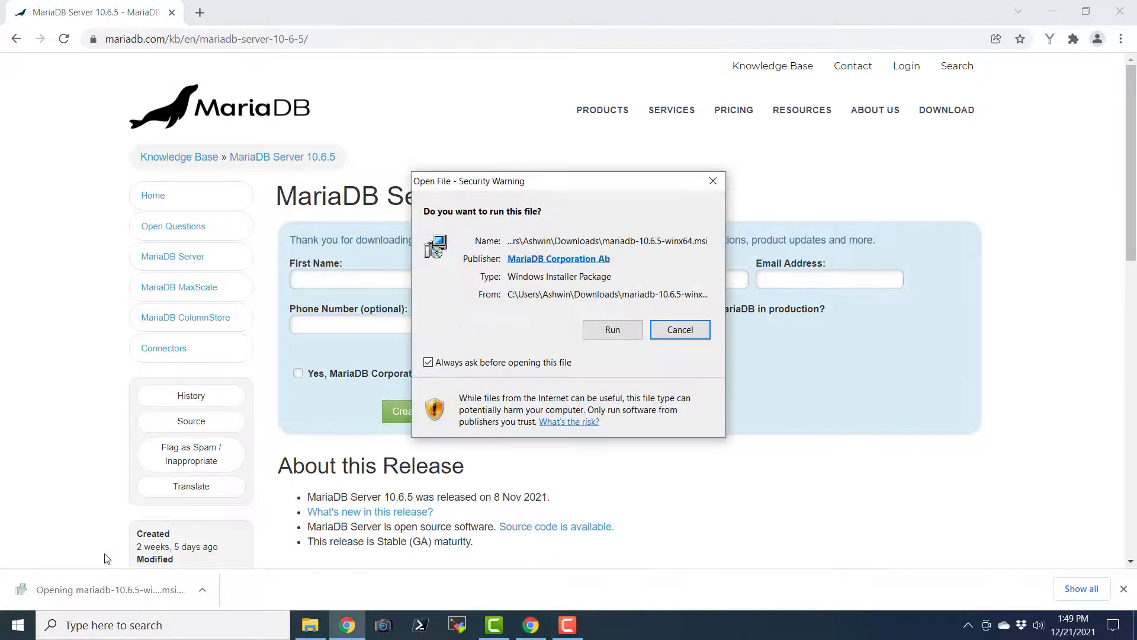
{"action": "left_click", "coordinate": [612, 329]}
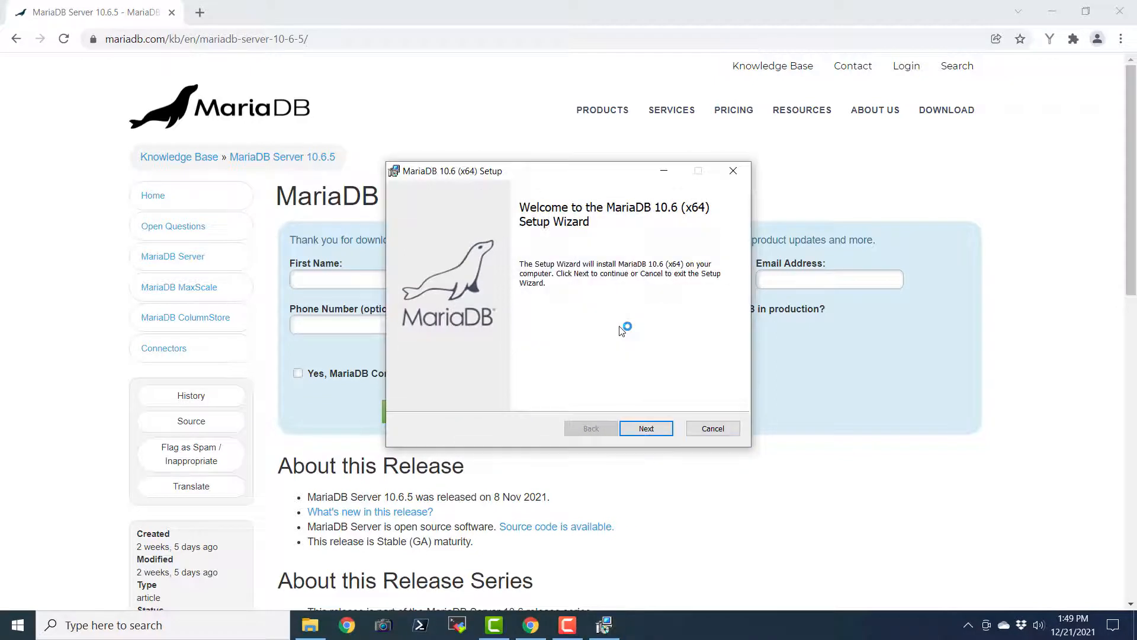
{"action": "left_click", "coordinate": [660, 427]}
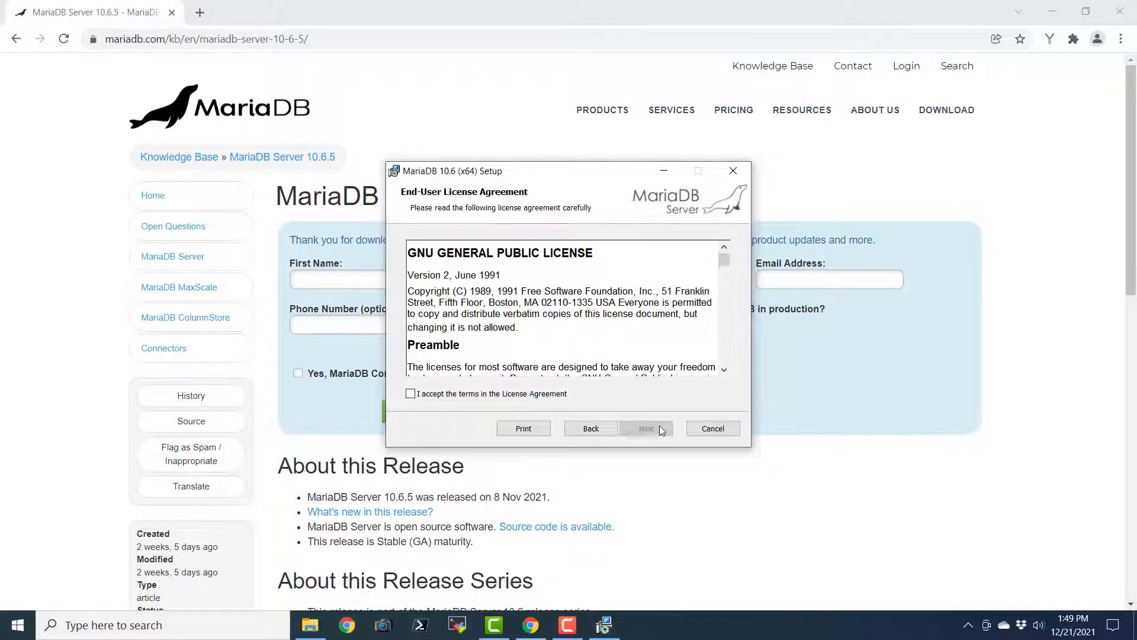
{"action": "left_click", "coordinate": [477, 395]}
{"action": "left_click", "coordinate": [650, 428]}
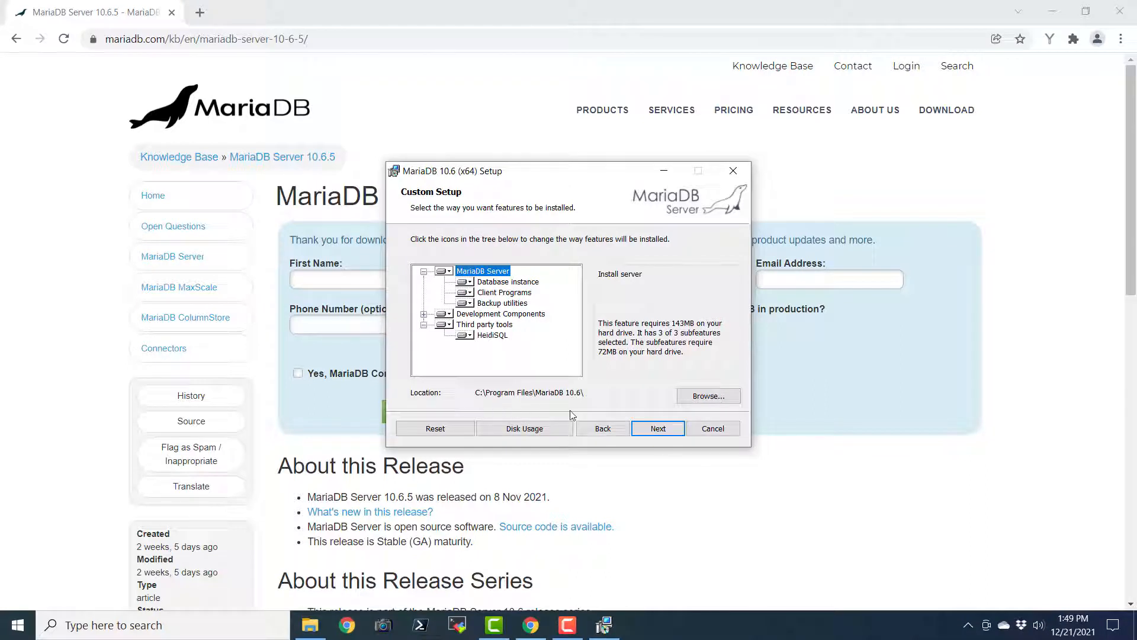
{"action": "left_click", "coordinate": [643, 427]}
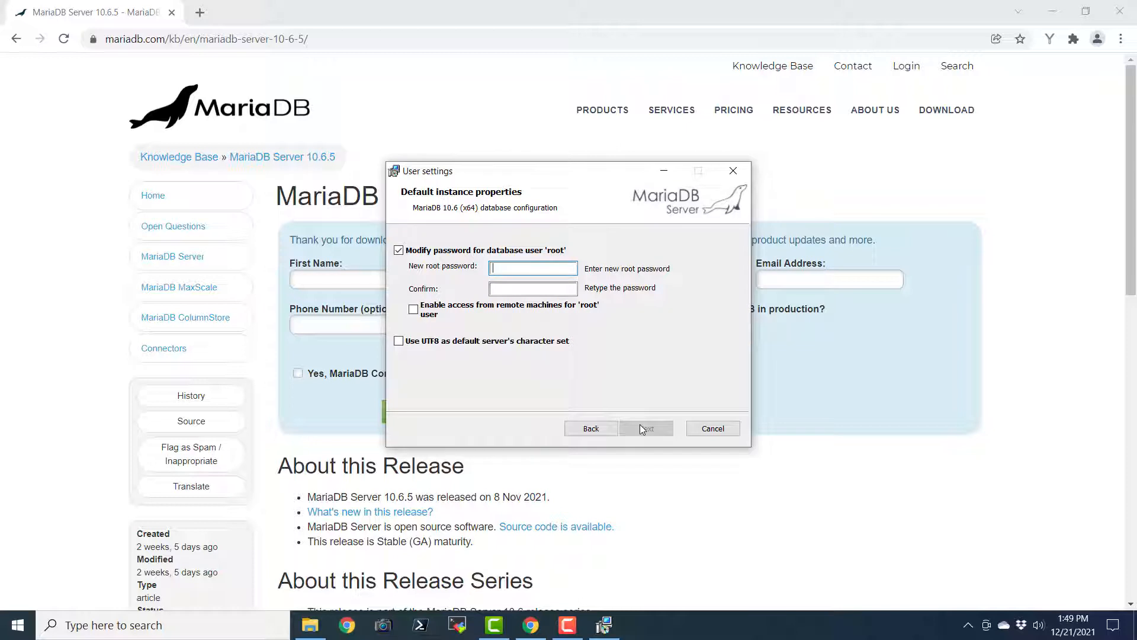
Enable remote root access and UTF8 default charset, then enter and confirm the root password
{"action": "left_click", "coordinate": [414, 309]}
{"action": "left_click", "coordinate": [398, 342]}
{"action": "left_click", "coordinate": [512, 267]}
{"action": "type", "text": "mariadb"}
{"action": "key", "text": "BackSpace"}
{"action": "key", "text": "BackSpace"}
{"action": "key", "text": "BackSpace"}
{"action": "key", "text": "BackSpace"}
{"action": "key", "text": "BackSpace"}
{"action": "key", "text": "BackSpace"}
{"action": "type", "text": "••••••"}
{"action": "key", "text": "Tab"}
{"action": "type", "text": "••••••"}
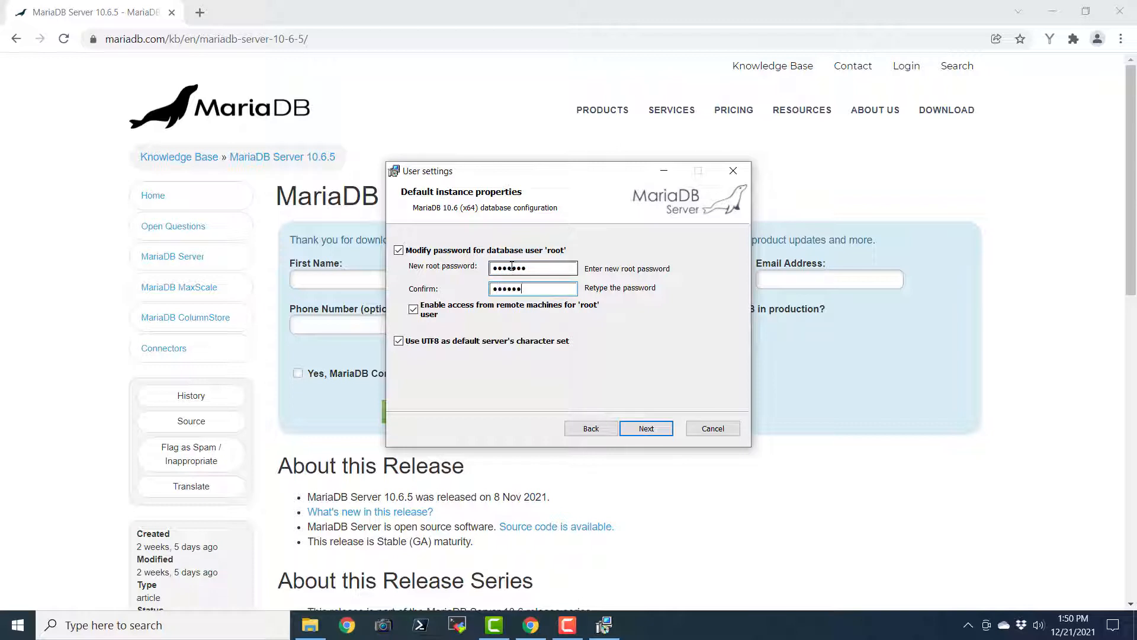
{"action": "type", "text": "•"}
{"action": "left_click", "coordinate": [654, 431]}
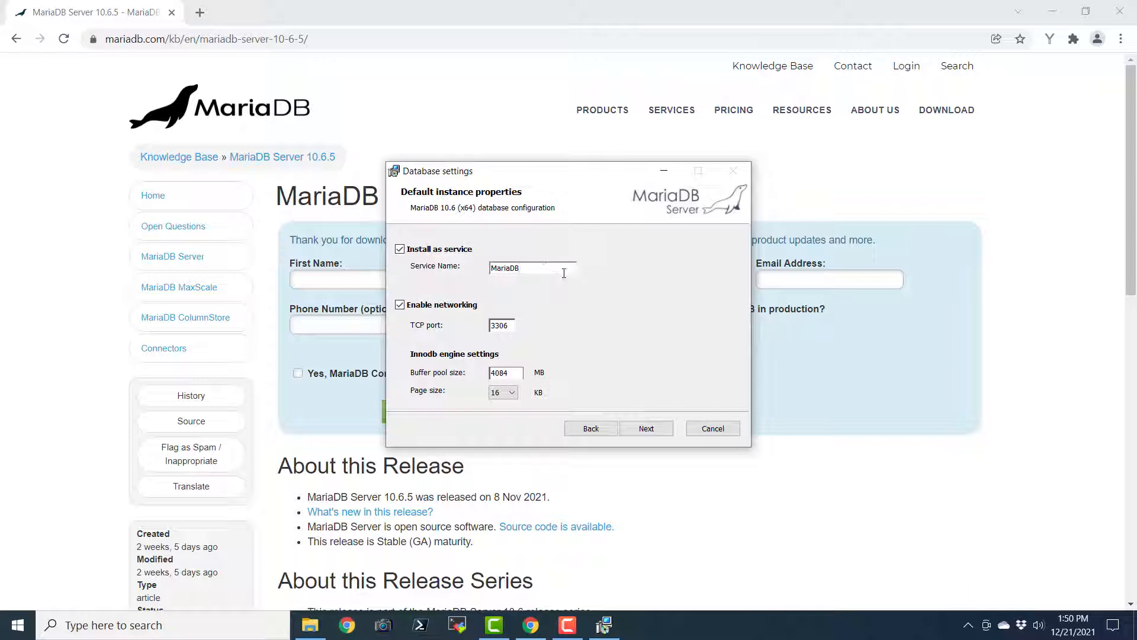
Rename the service to MariaDB01 and Google 'default port for mysql', which confirms port 3306
{"action": "type", "text": "01"}
{"action": "left_click", "coordinate": [205, 9]}
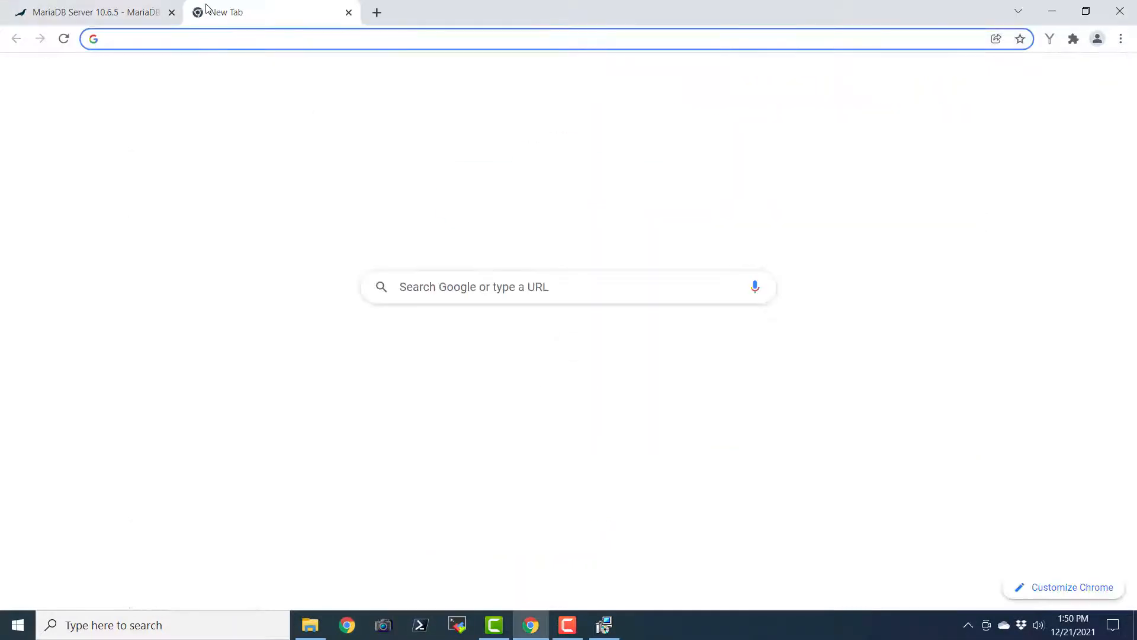
{"action": "type", "text": "defau"}
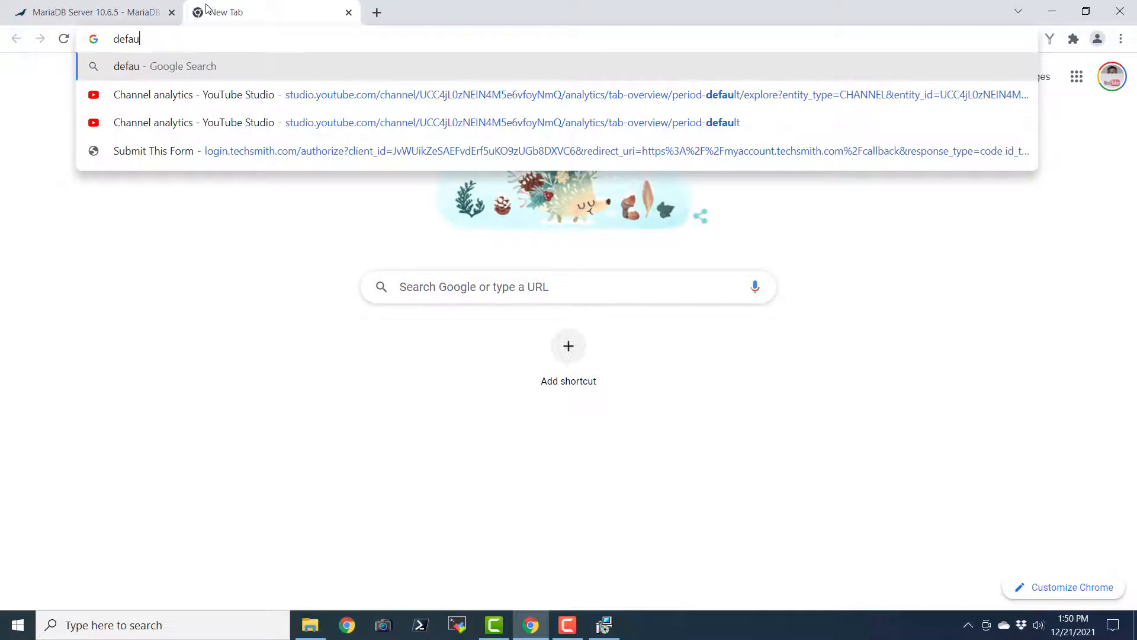
{"action": "type", "text": "lt port"}
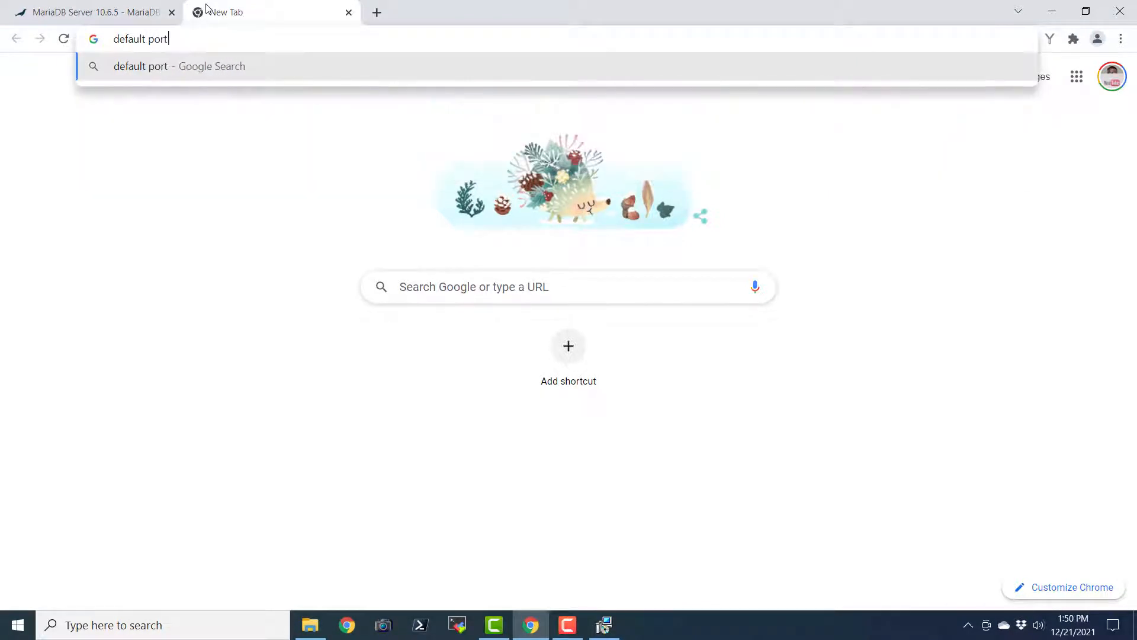
{"action": "key", "text": "BackSpace"}
{"action": "key", "text": "BackSpace"}
{"action": "key", "text": "BackSpace"}
{"action": "key", "text": "BackSpace"}
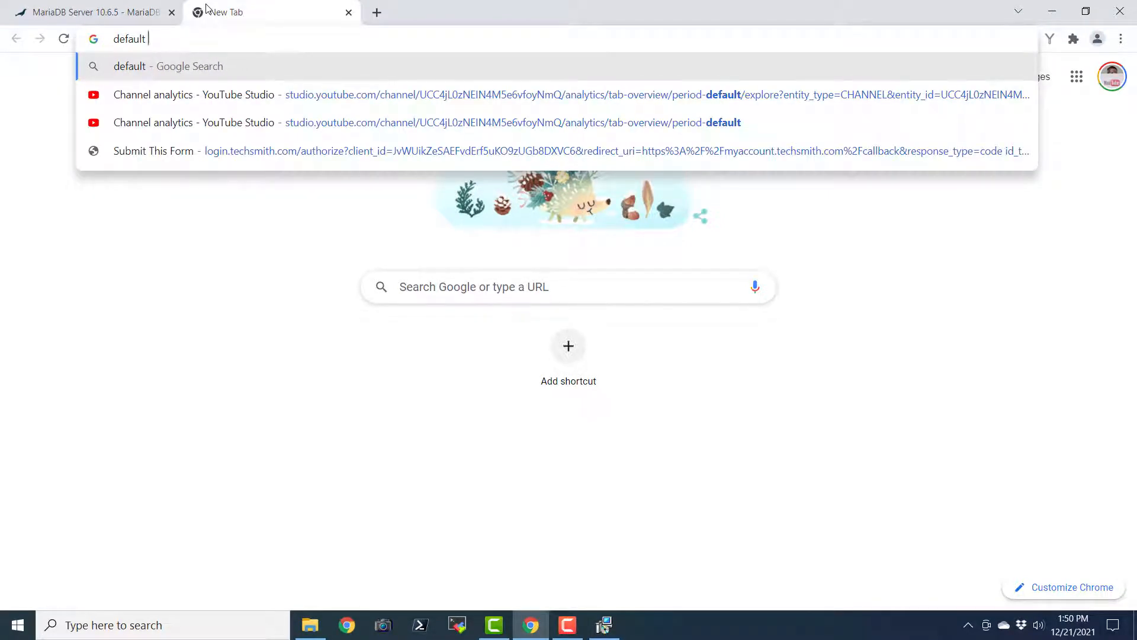
{"action": "type", "text": "port forr"}
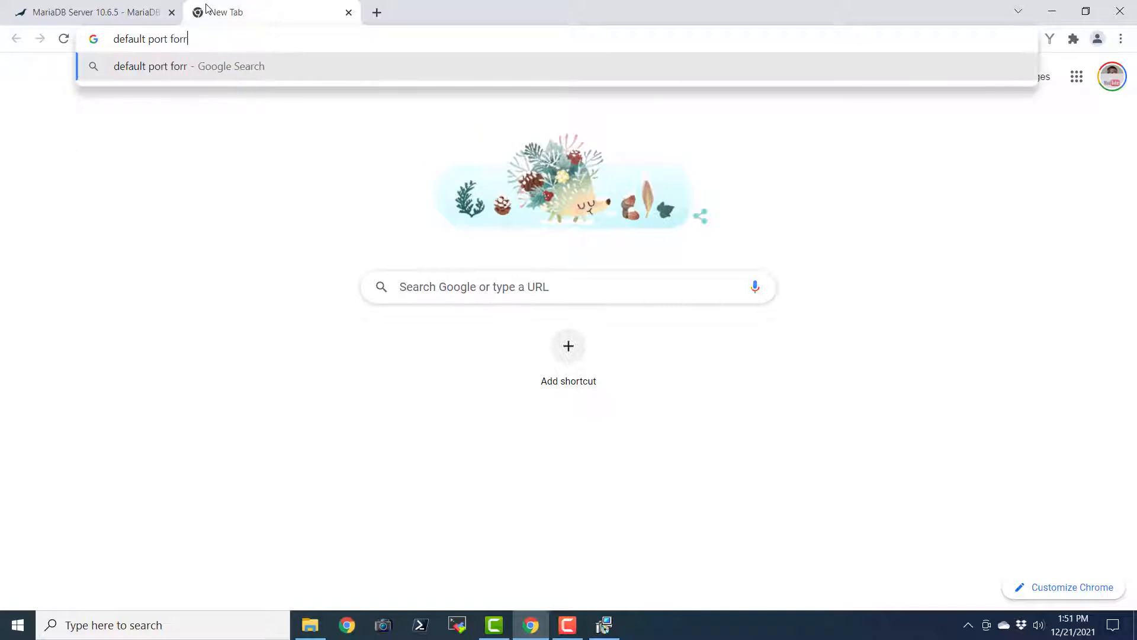
{"action": "key", "text": "BackSpace"}
{"action": "key", "text": "BackSpace"}
{"action": "type", "text": "mysql"}
{"action": "key", "text": "Return"}
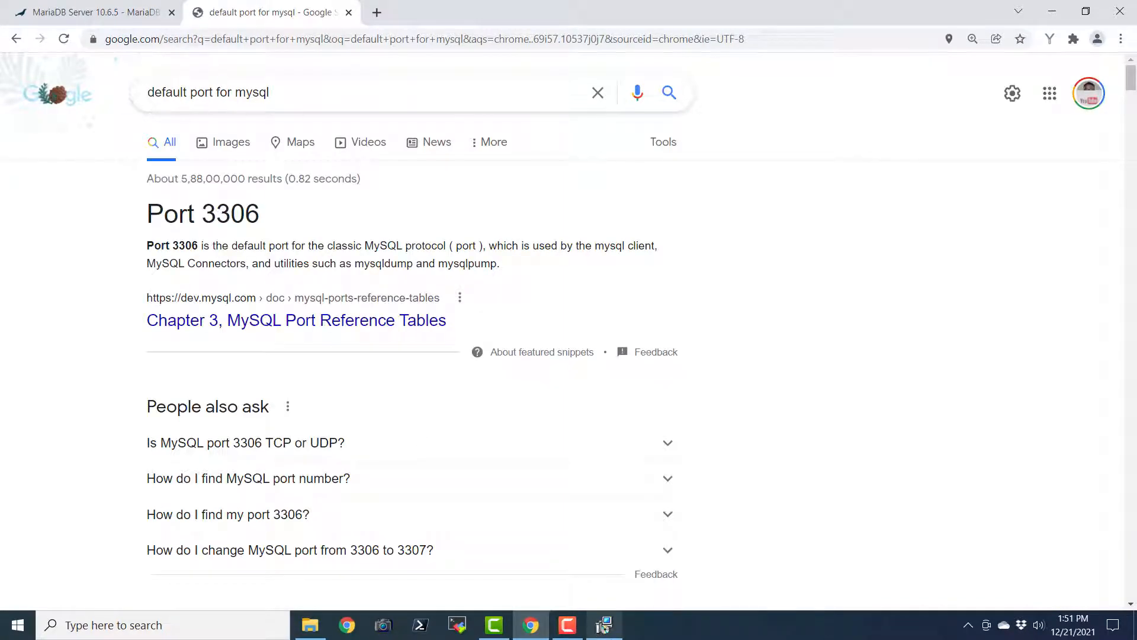
{"action": "left_click", "coordinate": [604, 626]}
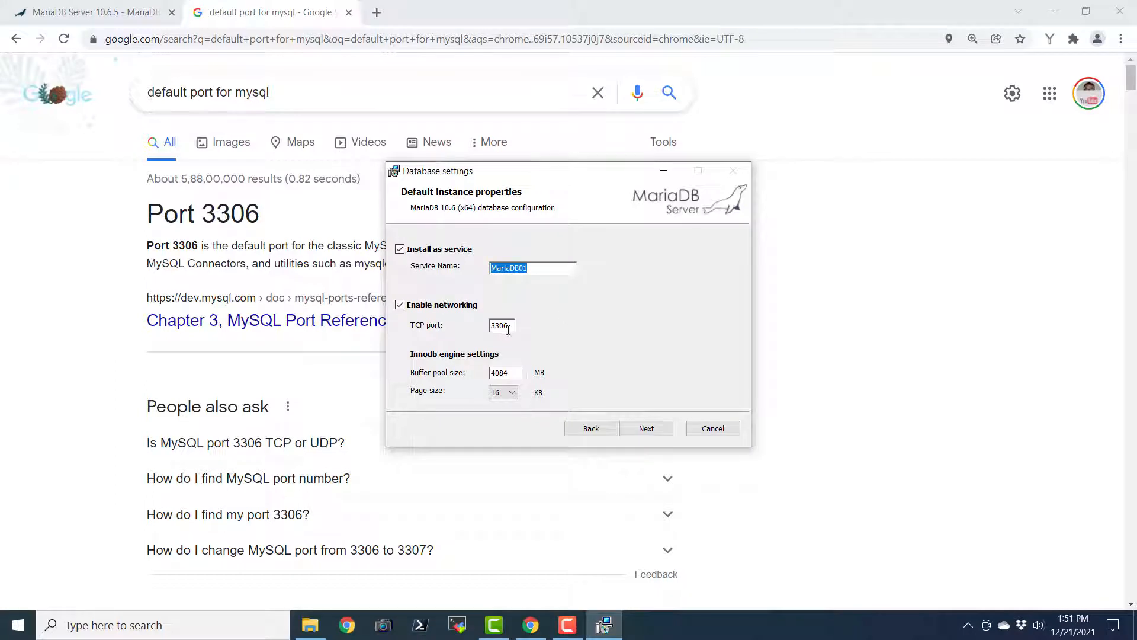
Change the TCP port from 3306 to 3307 and start installing MariaDB 10.6
{"action": "left_click", "coordinate": [508, 330]}
{"action": "key", "text": "BackSpace"}
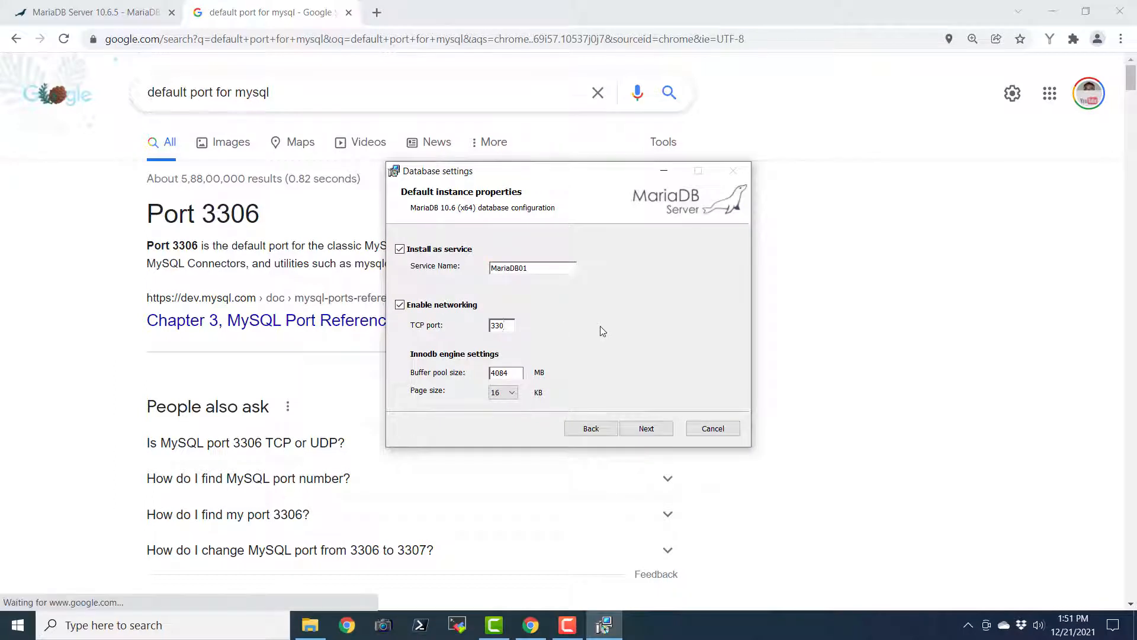
{"action": "type", "text": "7"}
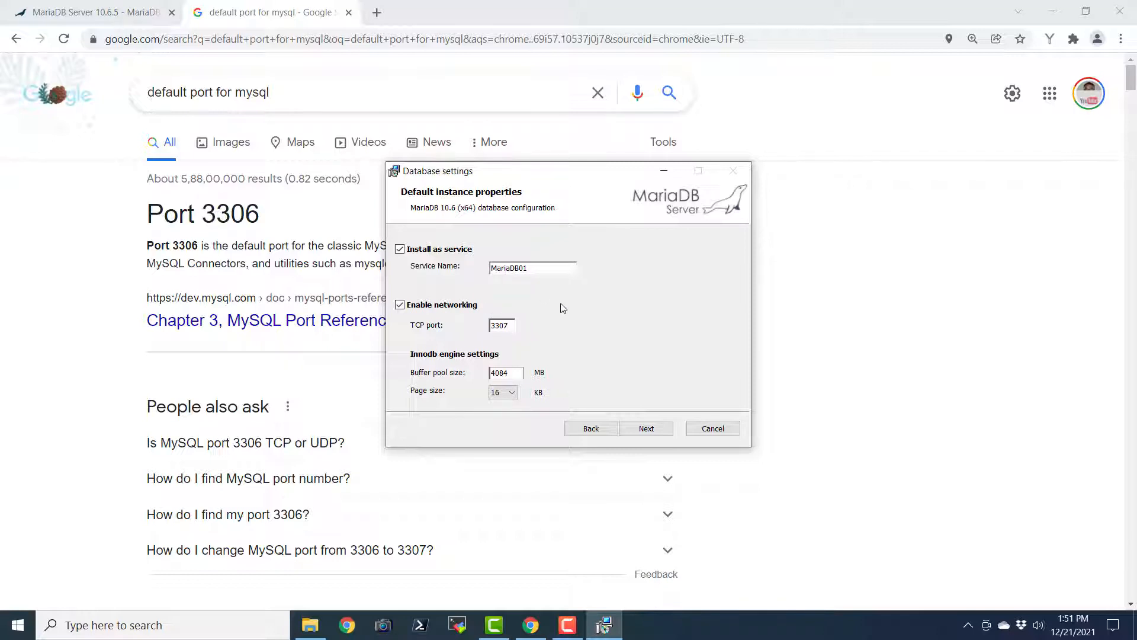
{"action": "left_click", "coordinate": [647, 429]}
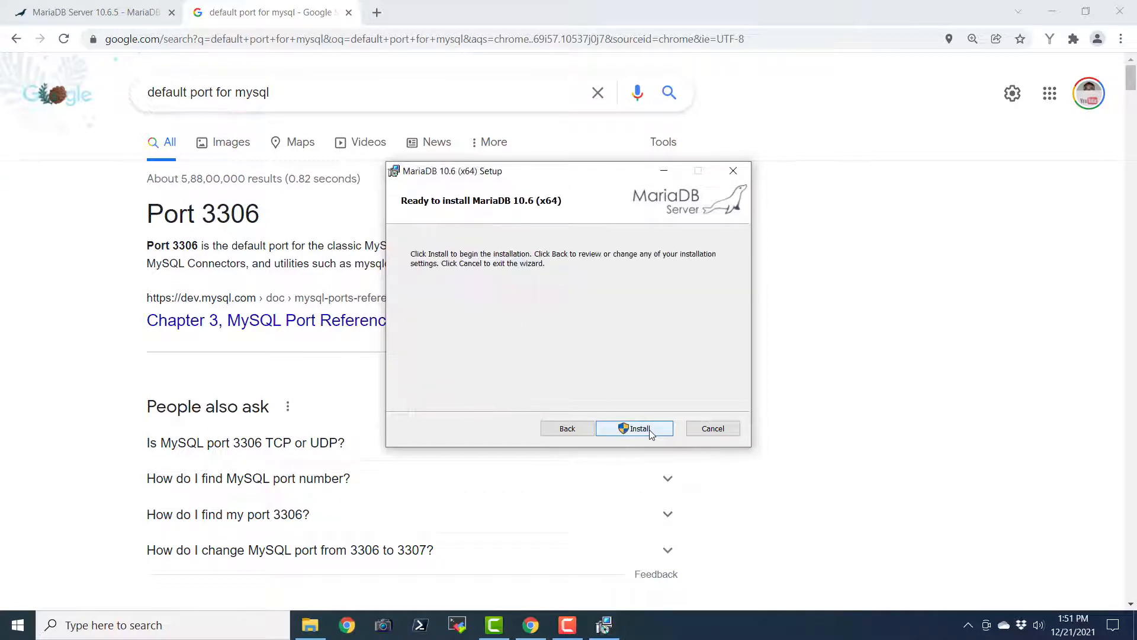
{"action": "left_click", "coordinate": [578, 430]}
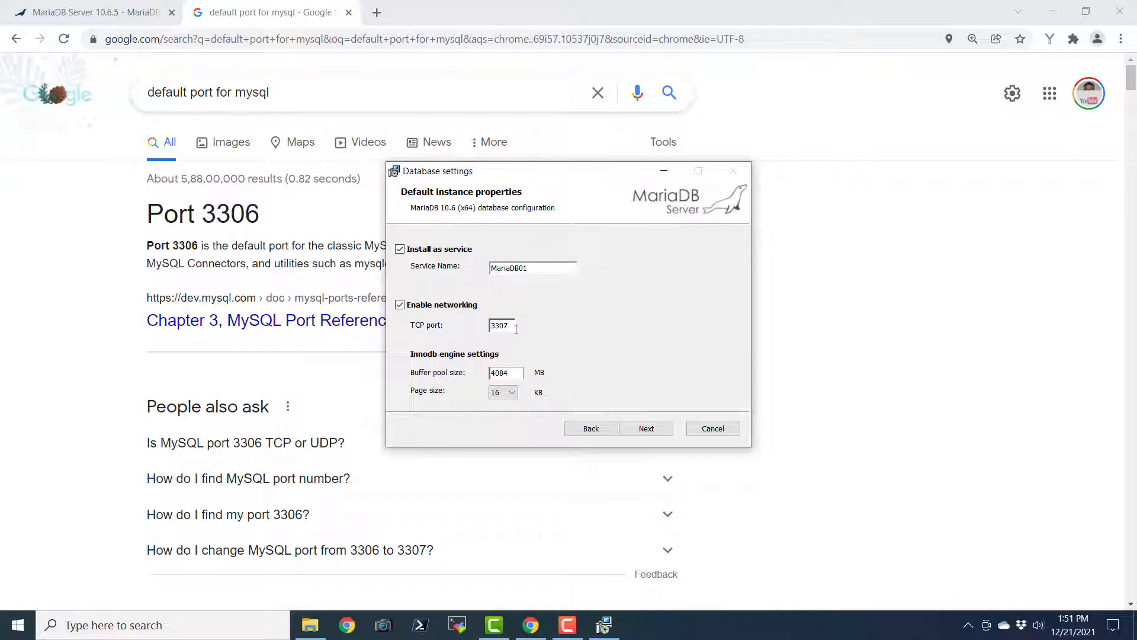
{"action": "left_click", "coordinate": [649, 432]}
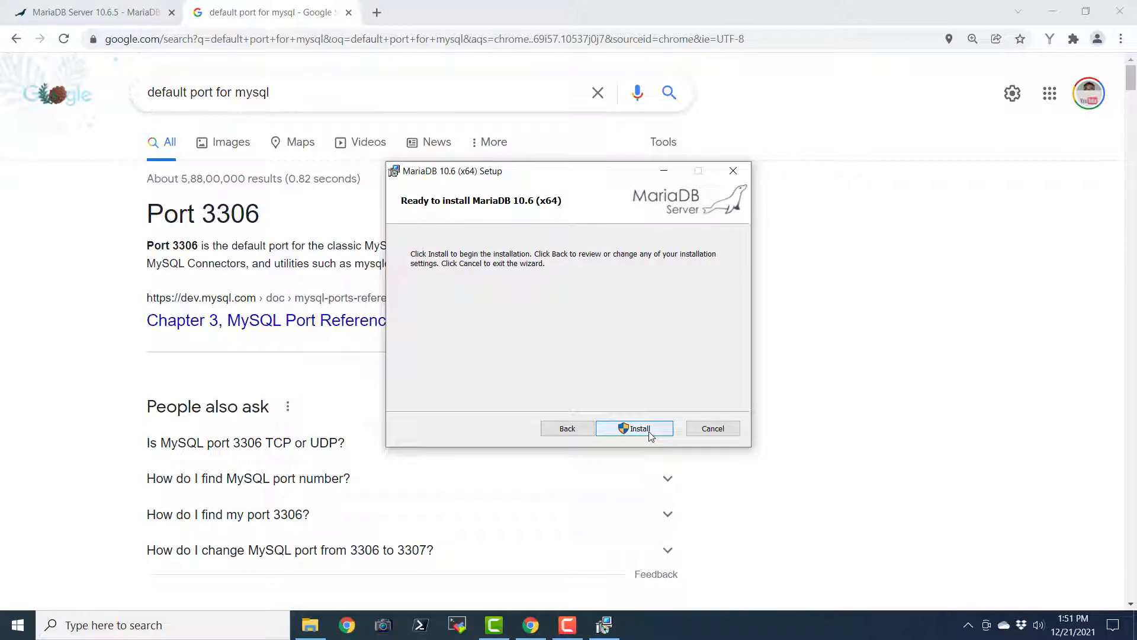
{"action": "left_click", "coordinate": [645, 430]}
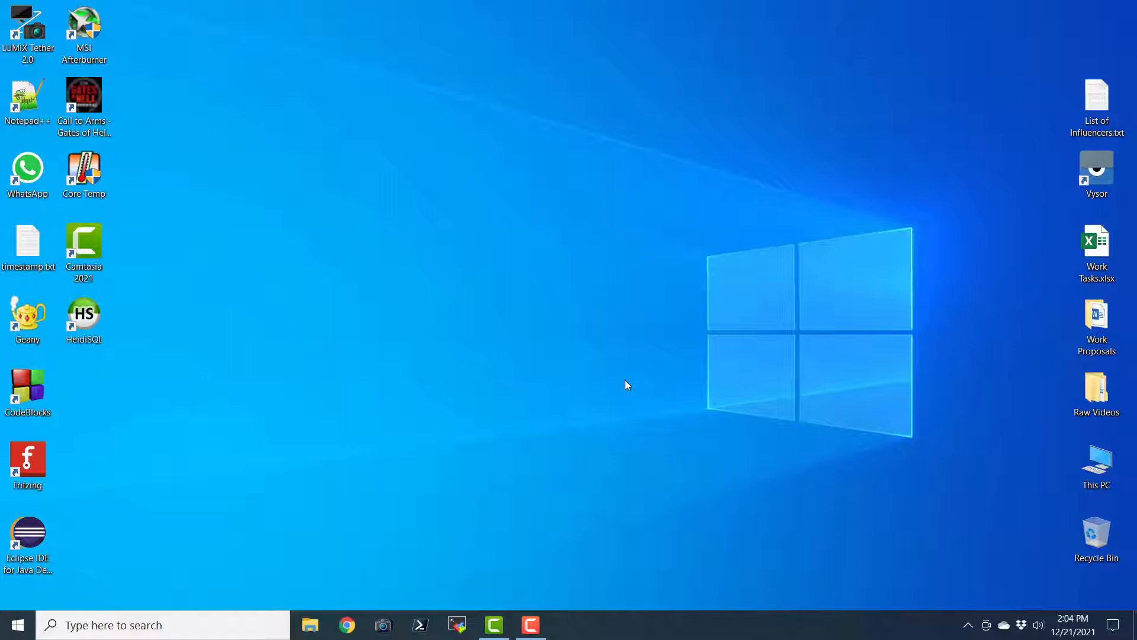
Search Windows for 'mysql work' and launch MySQL Workbench 8.0 CE from the results
{"action": "left_click", "coordinate": [83, 327]}
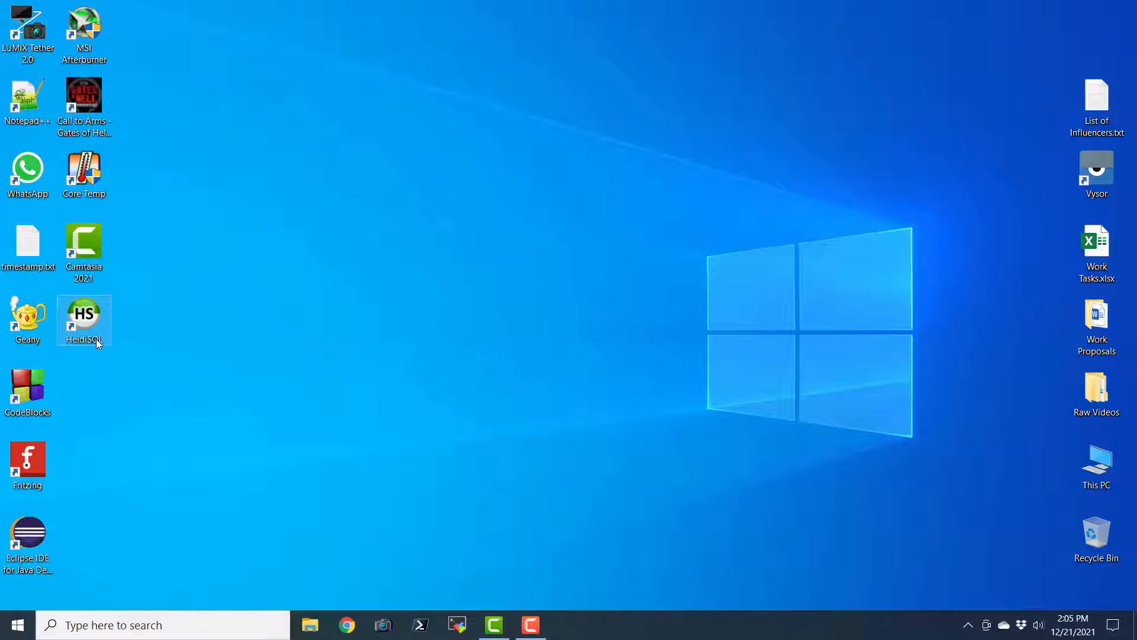
{"action": "left_click", "coordinate": [189, 631]}
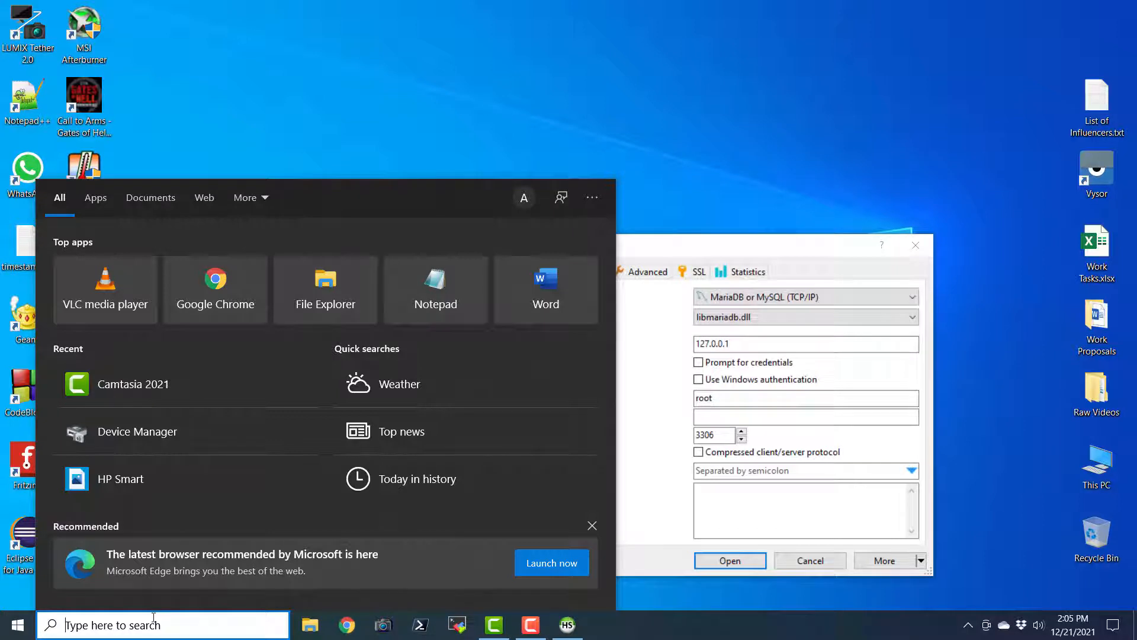
{"action": "type", "text": "mysql "}
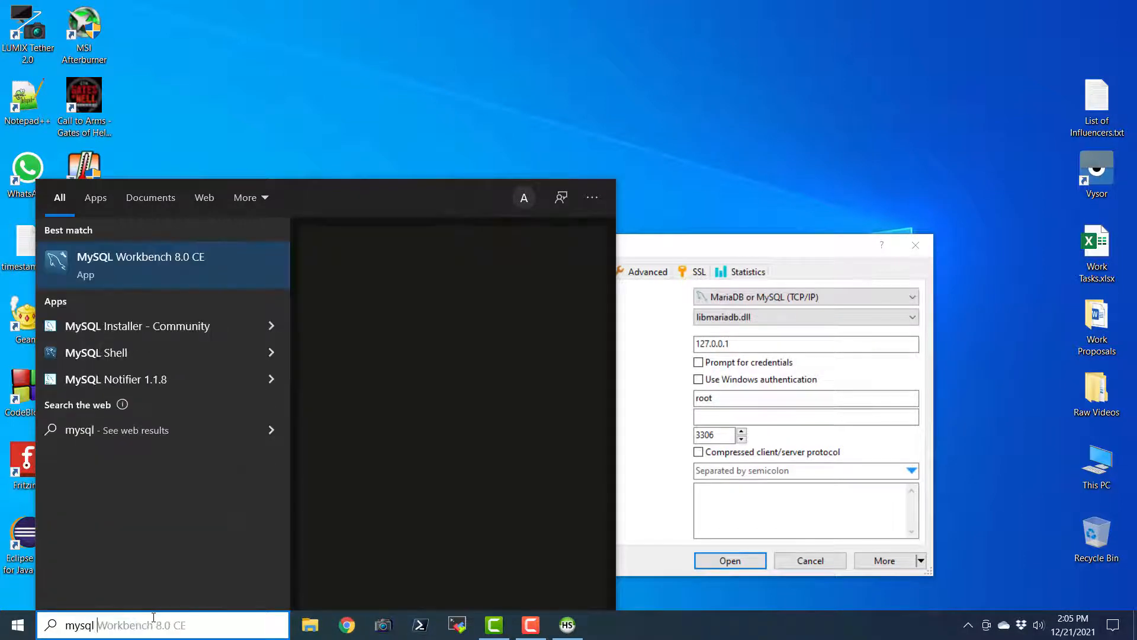
{"action": "type", "text": "work"}
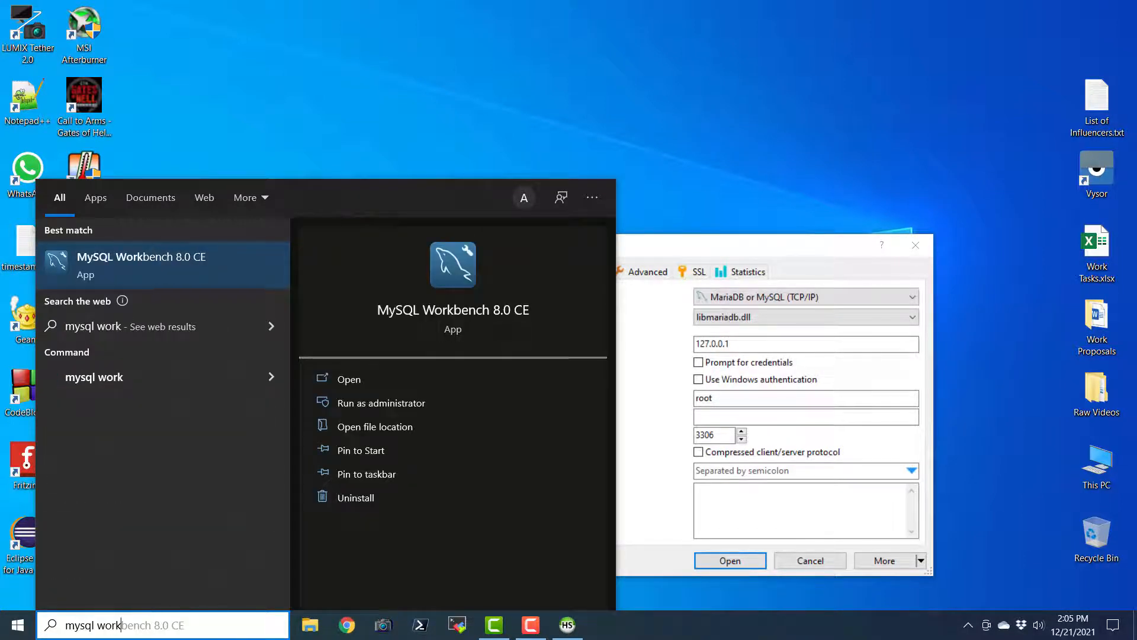
{"action": "left_click", "coordinate": [155, 279]}
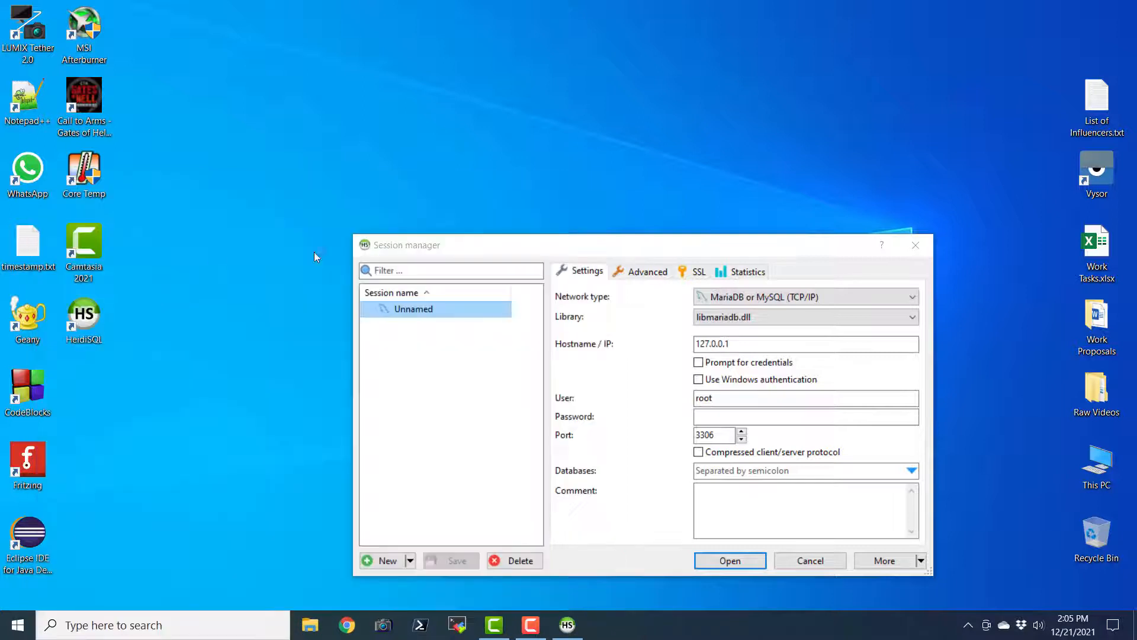
Set the session's port to 3307 for host 127.0.0.1
{"action": "left_click_drag", "start_coordinate": [640, 253], "coordinate": [490, 200]}
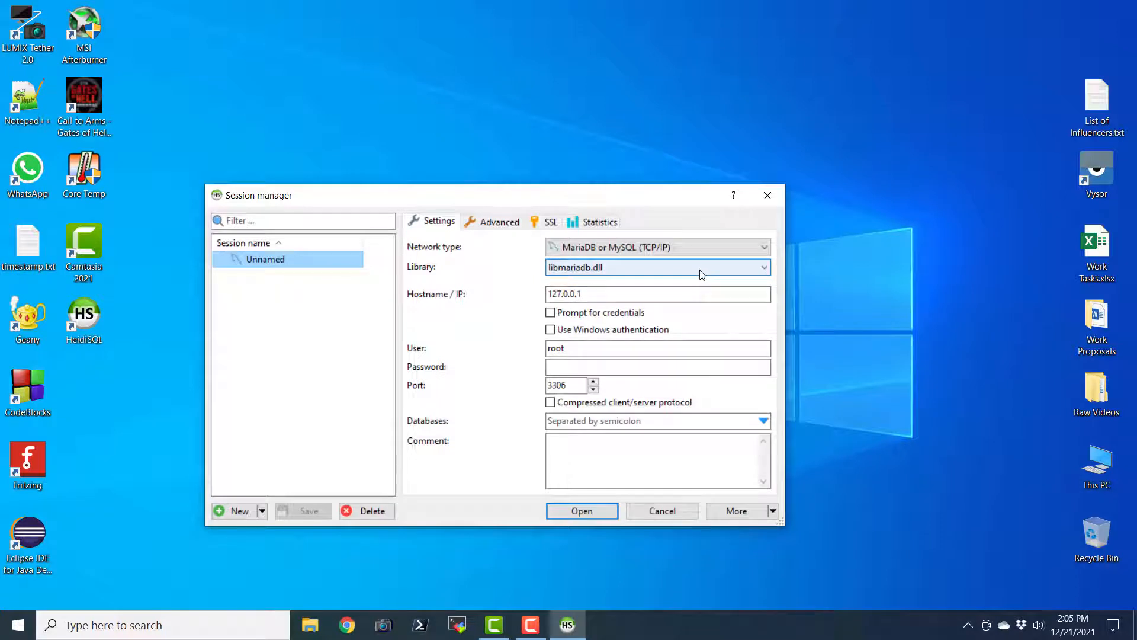
{"action": "left_click", "coordinate": [645, 298]}
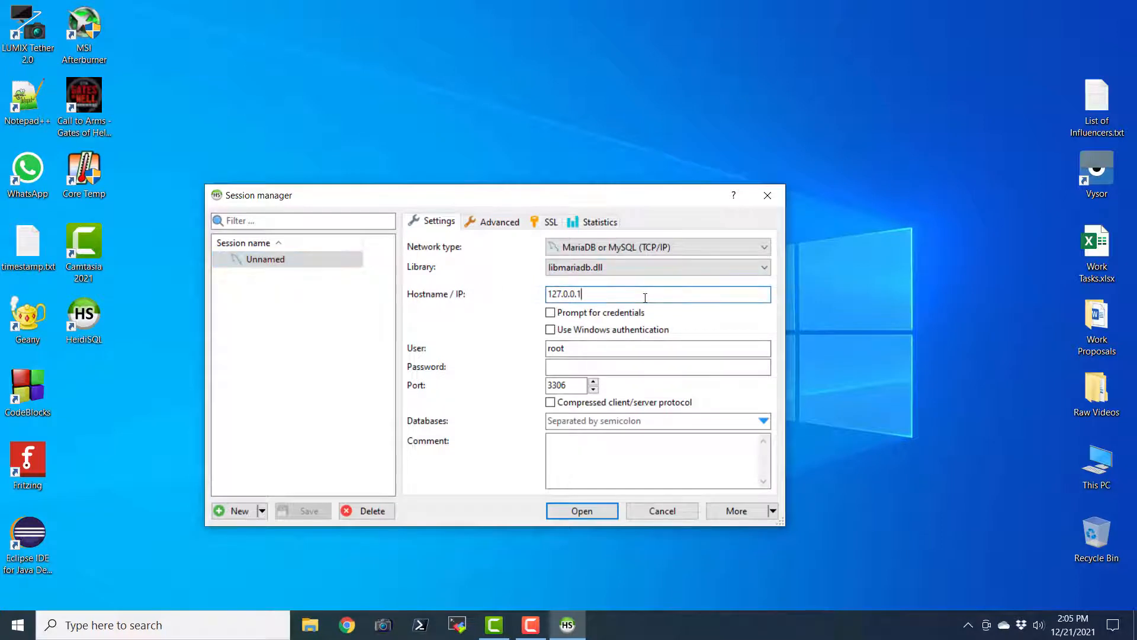
{"action": "left_click", "coordinate": [551, 312]}
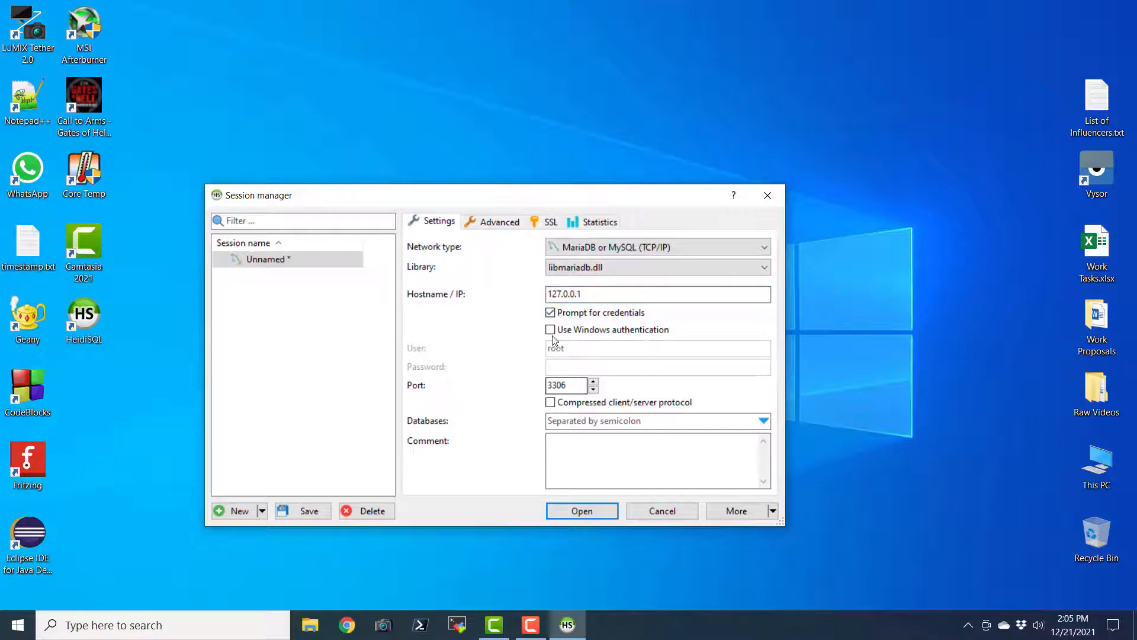
{"action": "left_click", "coordinate": [550, 312]}
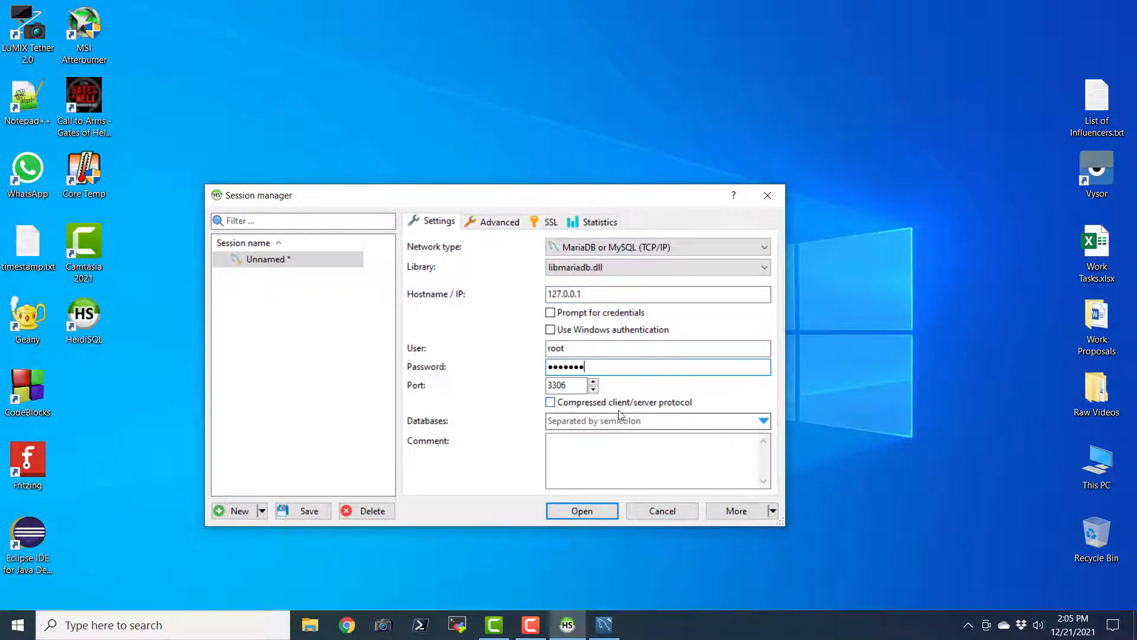
{"action": "left_click", "coordinate": [569, 385]}
{"action": "key", "text": "BackSpace"}
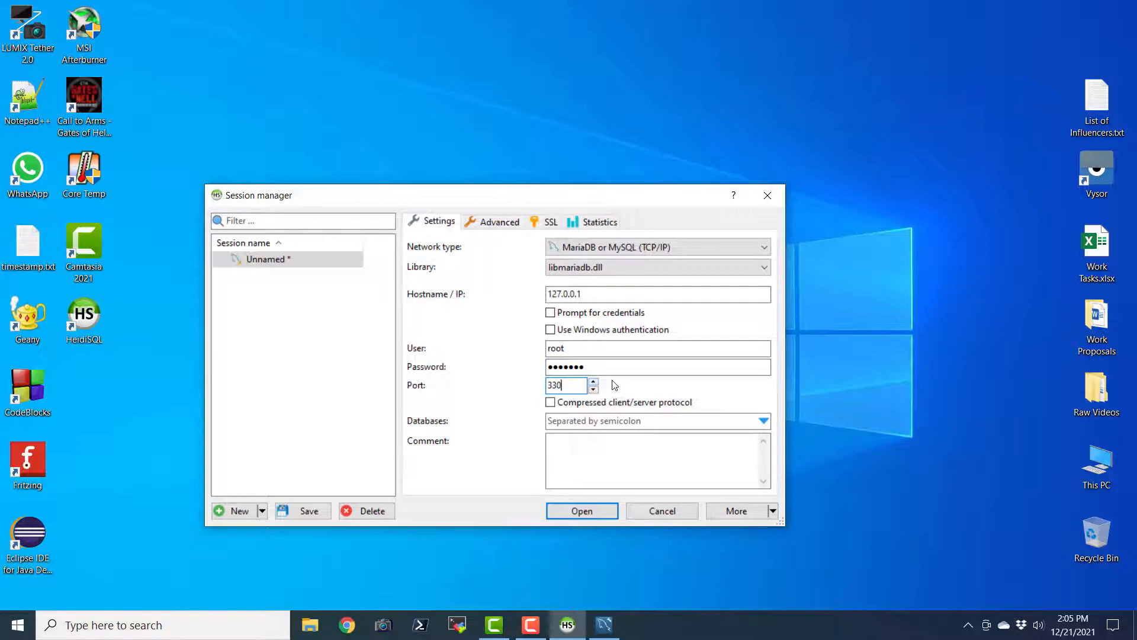
{"action": "type", "text": "7"}
Add the session comment 'MariaDB Connection'
{"action": "left_click", "coordinate": [625, 462]}
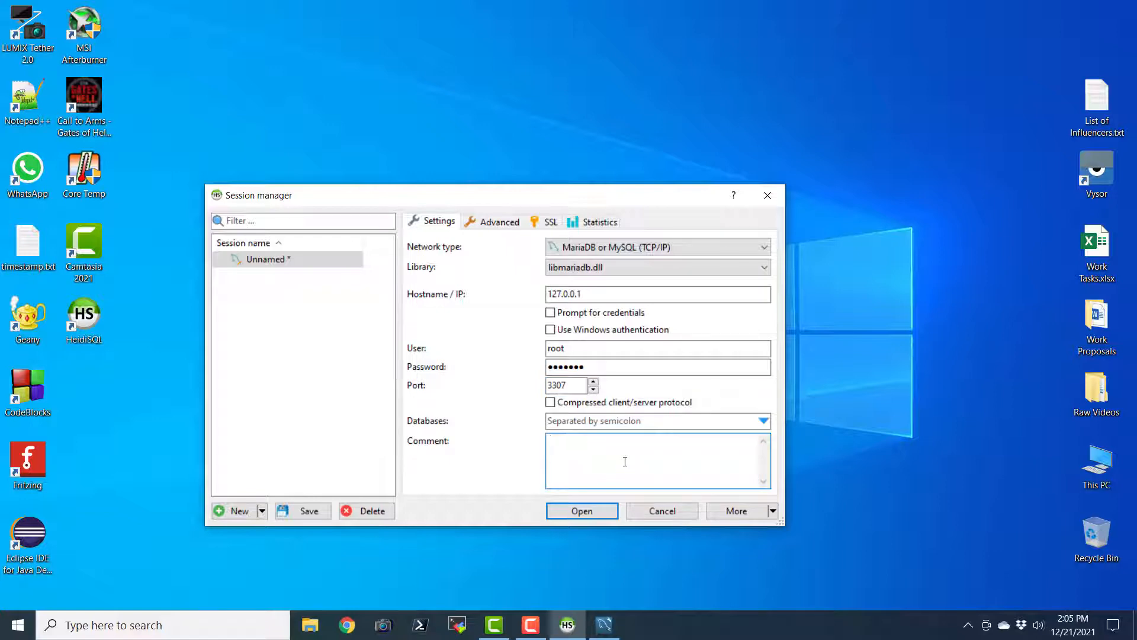
{"action": "type", "text": "MariaDB Connextion"}
{"action": "key", "text": "BackSpace"}
{"action": "key", "text": "BackSpace"}
{"action": "key", "text": "BackSpace"}
{"action": "key", "text": "BackSpace"}
{"action": "key", "text": "BackSpace"}
{"action": "type", "text": "ction"}
Rename the session to MariaDB01_Local_root and save it
{"action": "left_click", "coordinate": [287, 261]}
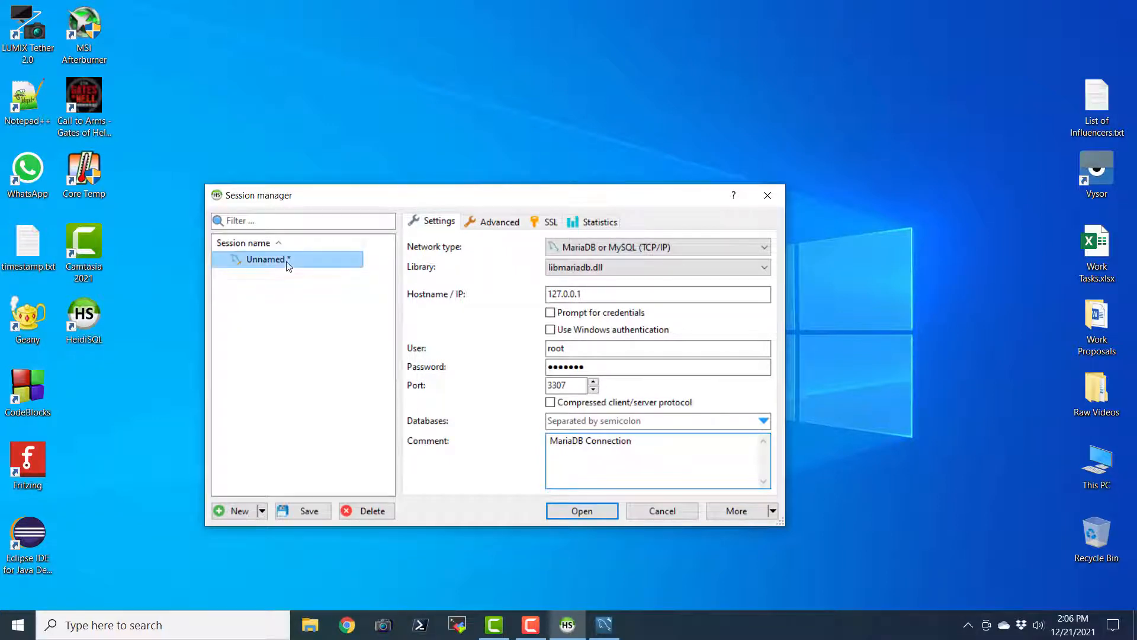
{"action": "right_click", "coordinate": [286, 261]}
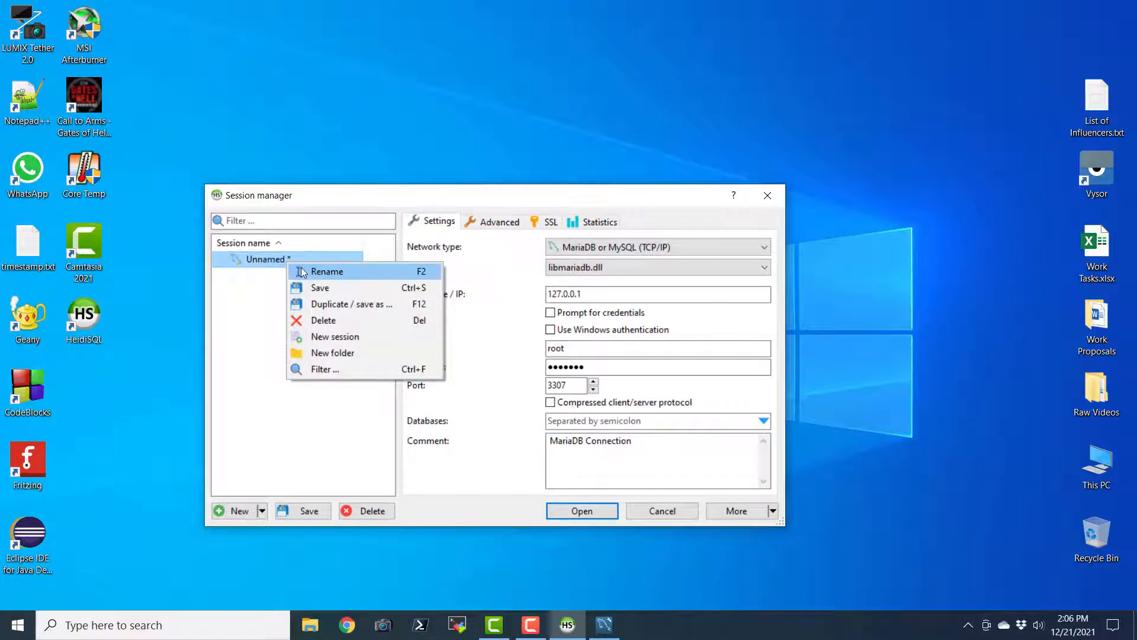
{"action": "left_click", "coordinate": [319, 271]}
{"action": "left_click", "coordinate": [287, 261]}
{"action": "double_click", "coordinate": [287, 261]}
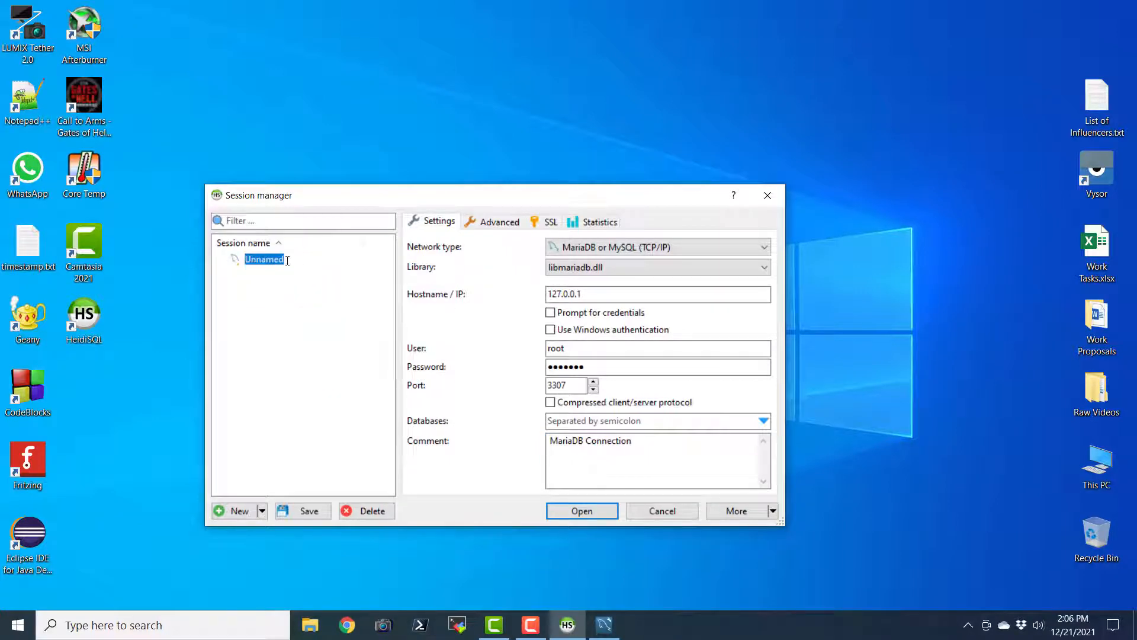
{"action": "type", "text": "MariaDB01_Local_root"}
{"action": "key", "text": "Return"}
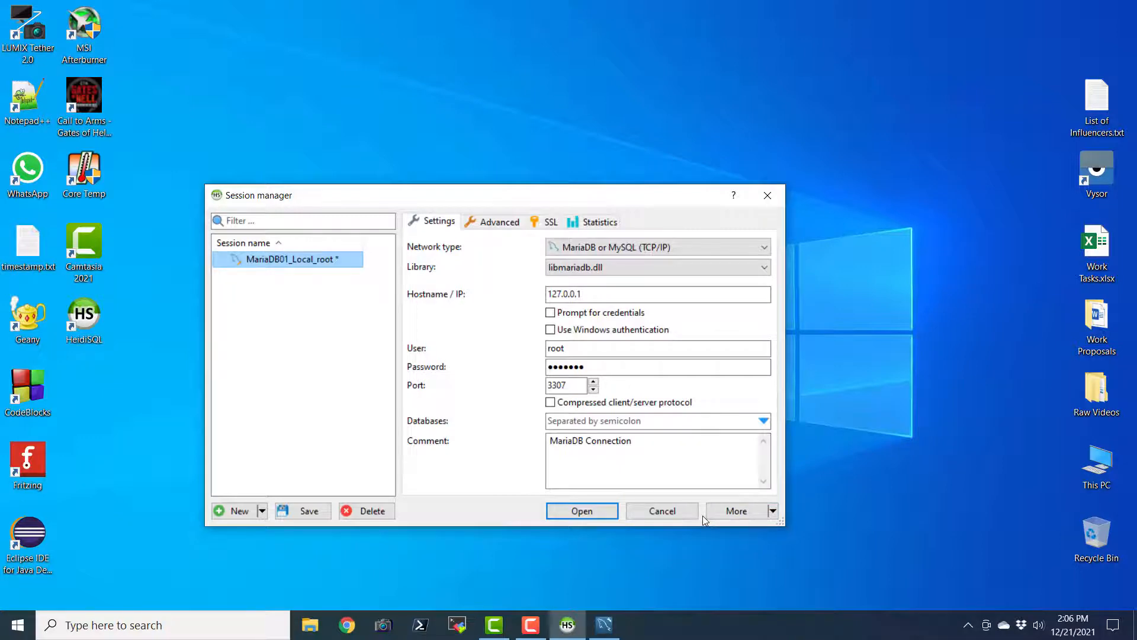
{"action": "left_click", "coordinate": [311, 510]}
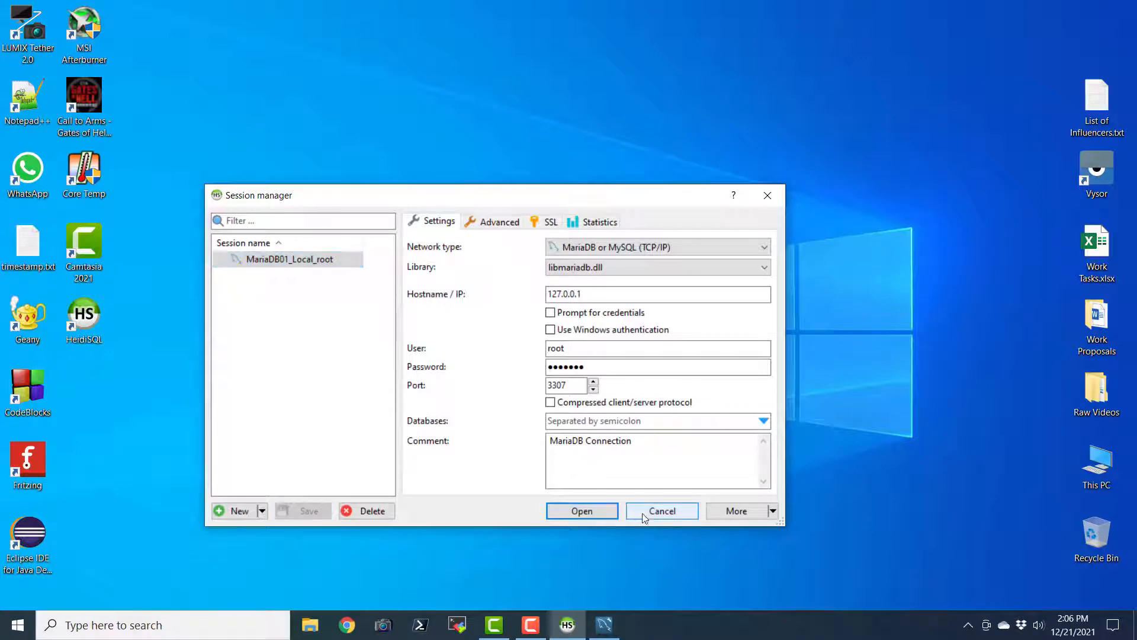
Connect with MariaDB01_Local_root, maximize the window, and select the mysql database
{"action": "left_click", "coordinate": [597, 513]}
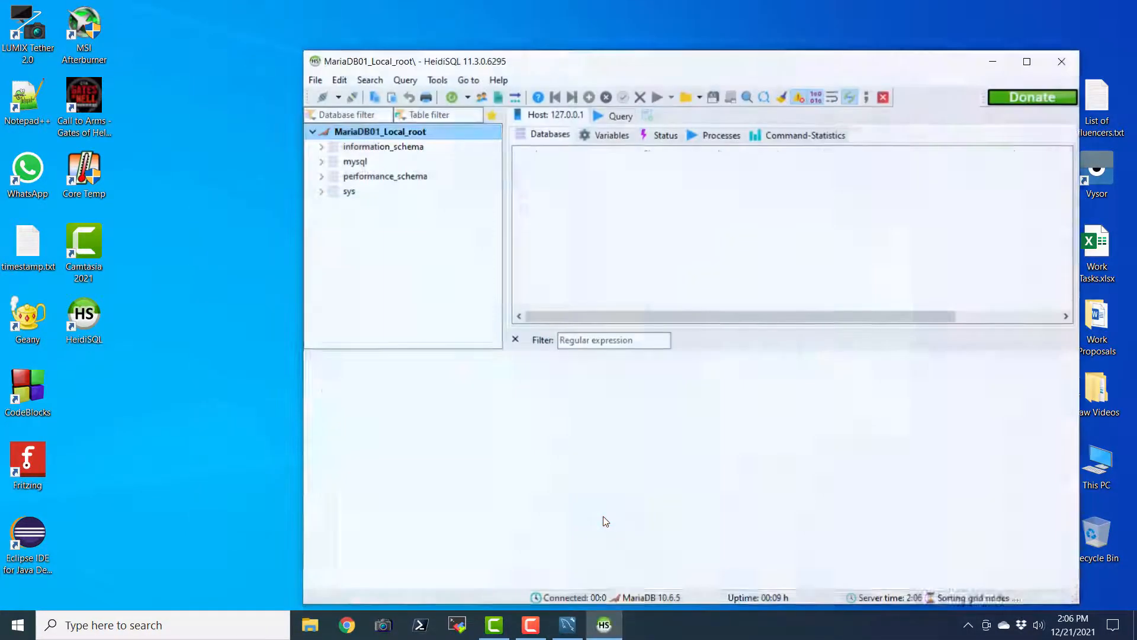
{"action": "double_click", "coordinate": [691, 61]}
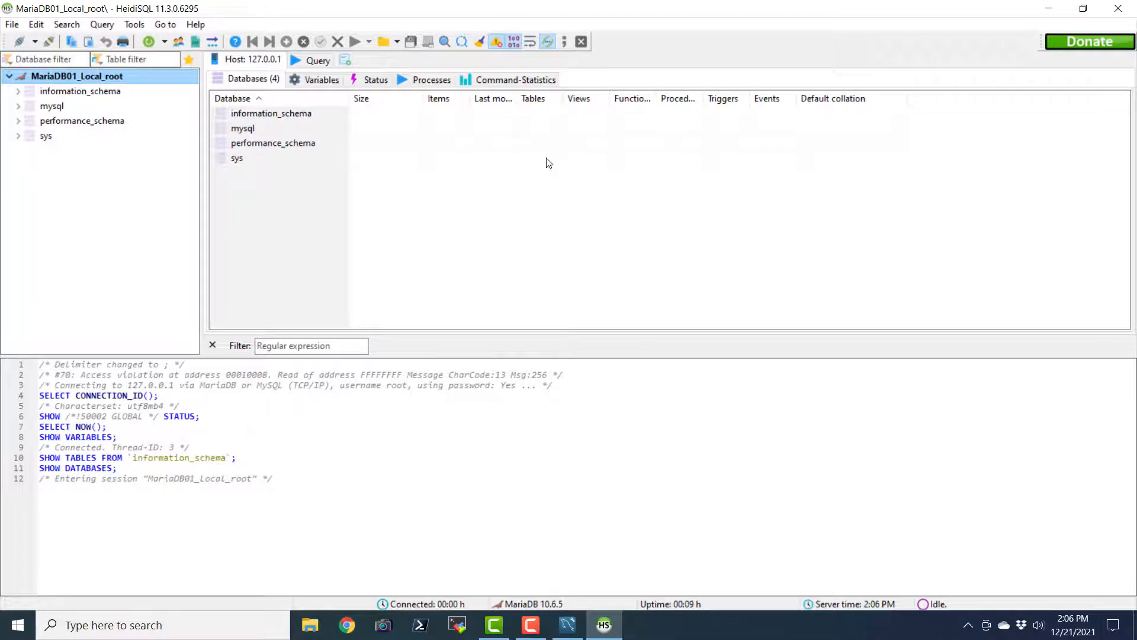
{"action": "left_click", "coordinate": [545, 127]}
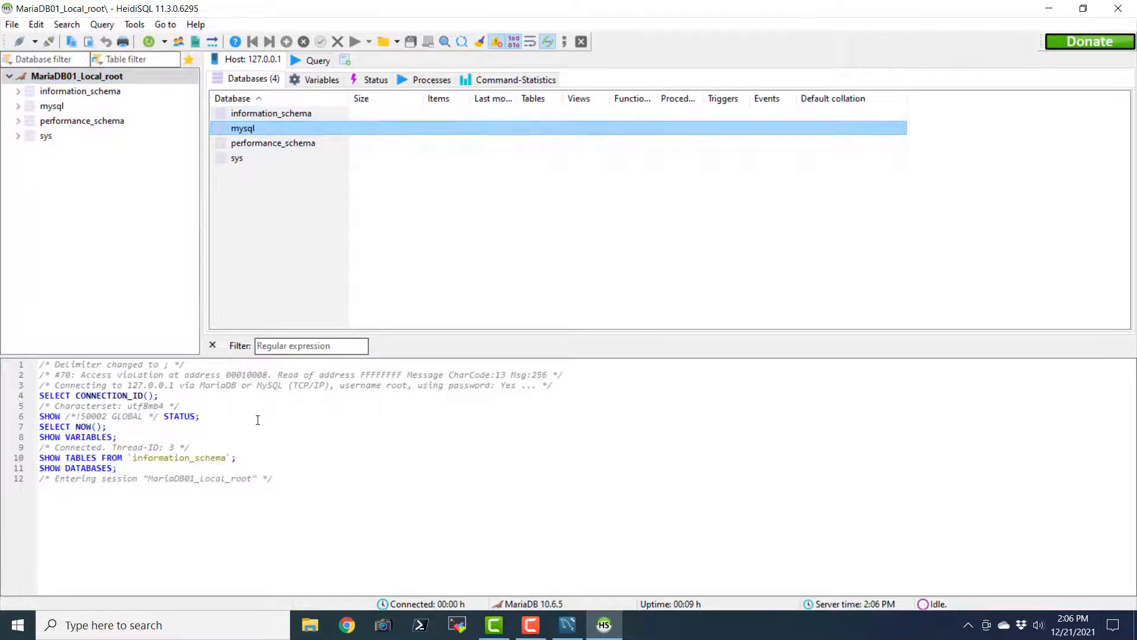
{"action": "left_click", "coordinate": [283, 420]}
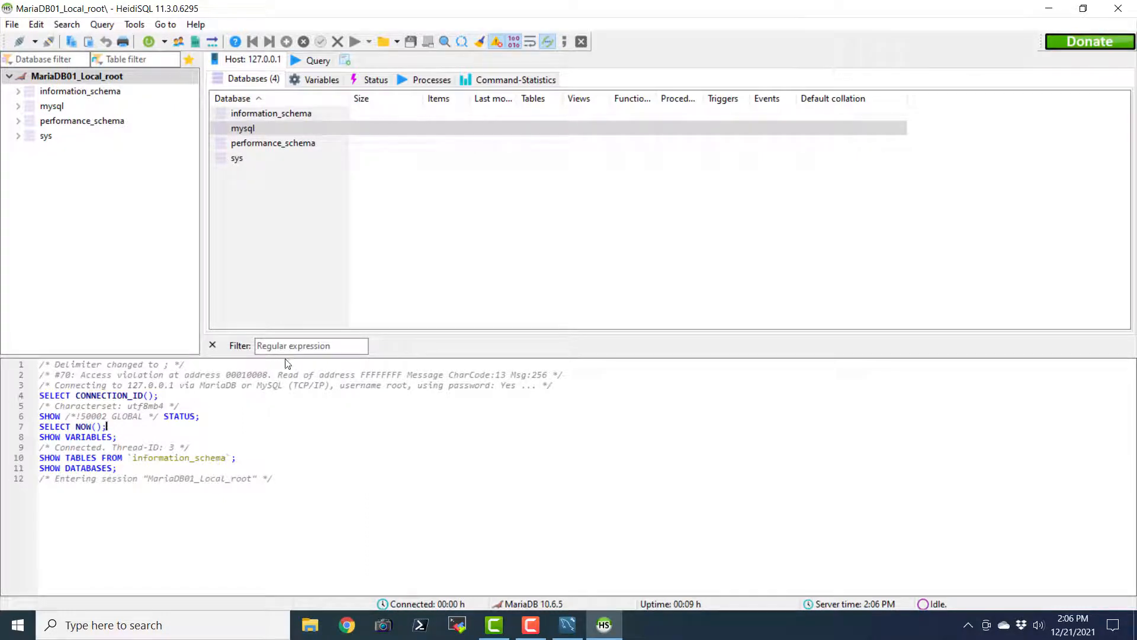
Open a blank query editor, make it taller and enlarge the editor font
{"action": "left_click", "coordinate": [306, 63]}
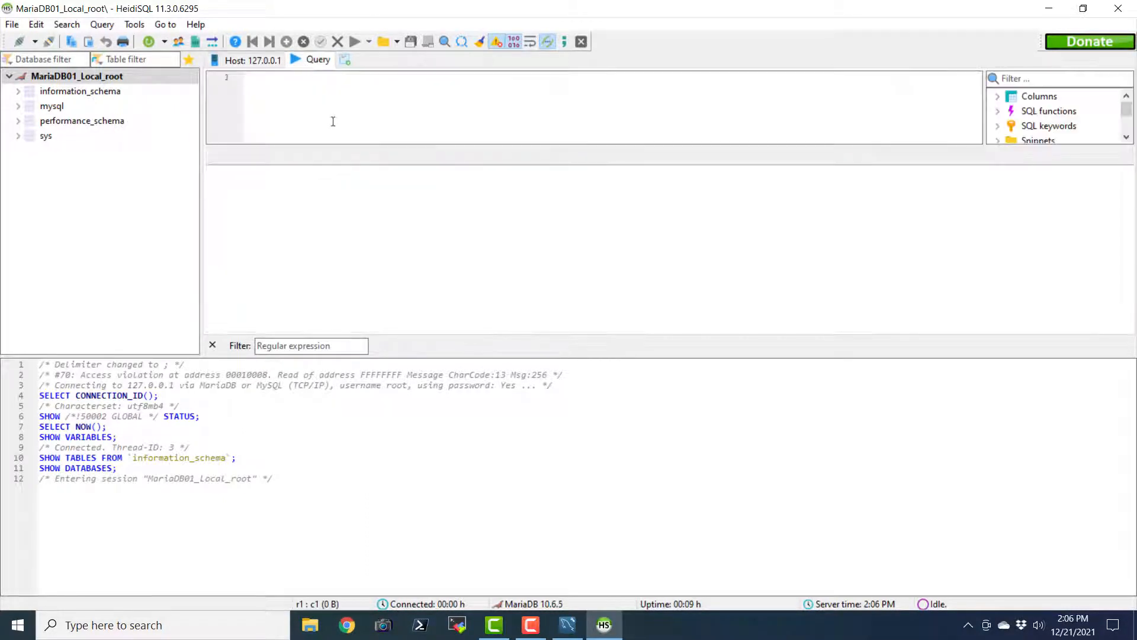
{"action": "left_click_drag", "start_coordinate": [335, 147], "coordinate": [332, 270]}
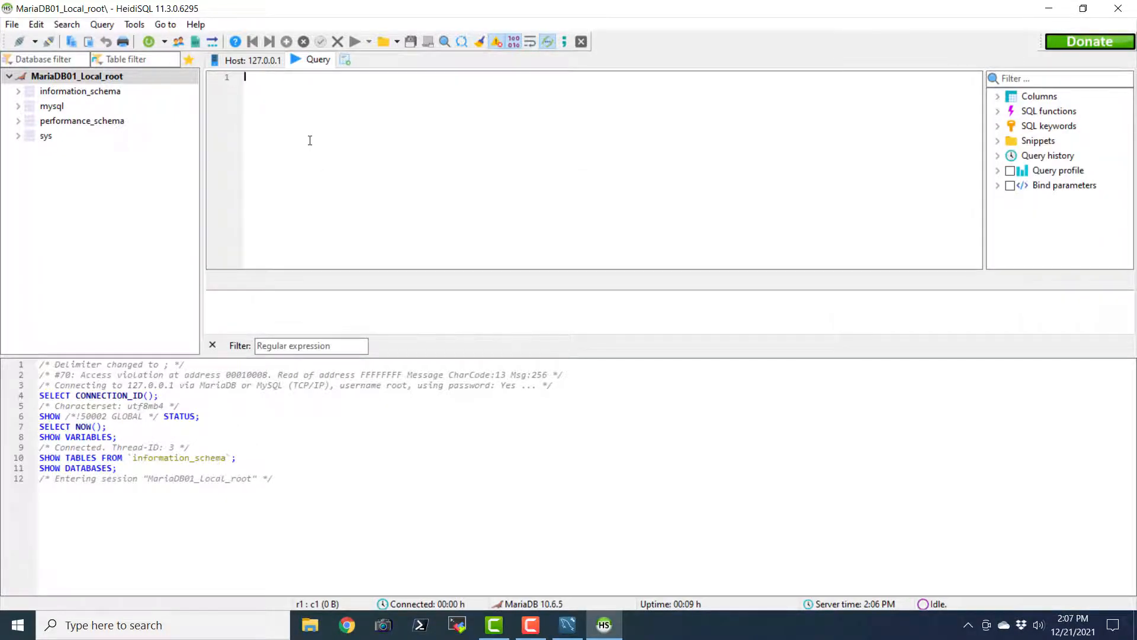
{"action": "scroll", "coordinate": [310, 140], "scroll_direction": "up", "scroll_amount": 8, "text": "ctrl"}
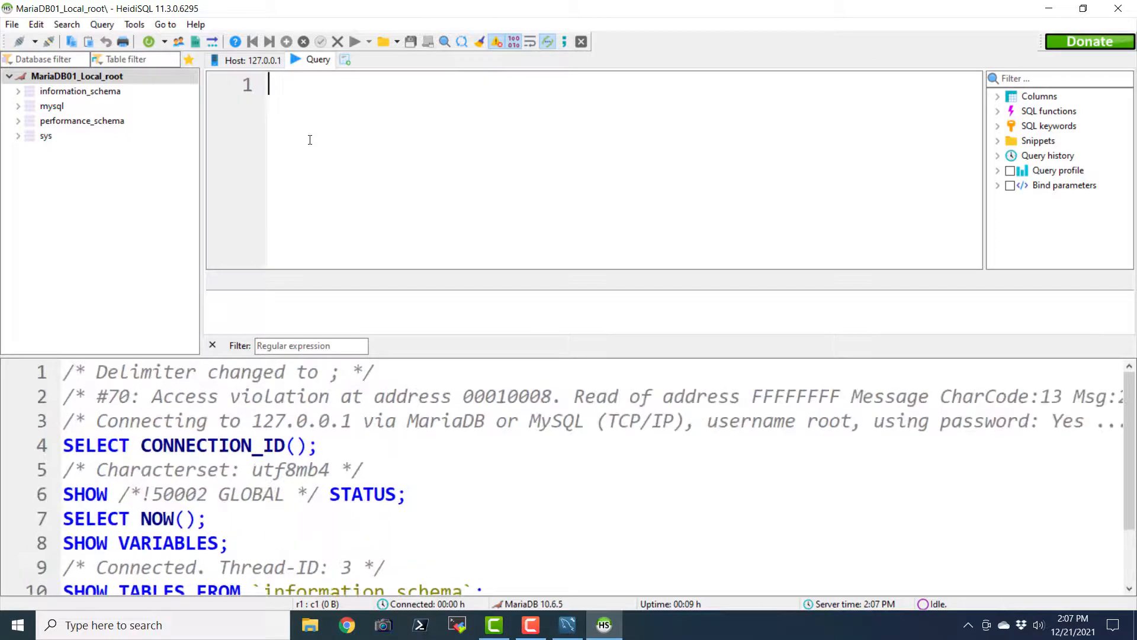
{"action": "scroll", "coordinate": [310, 139], "scroll_direction": "up", "scroll_amount": 2, "text": "ctrl"}
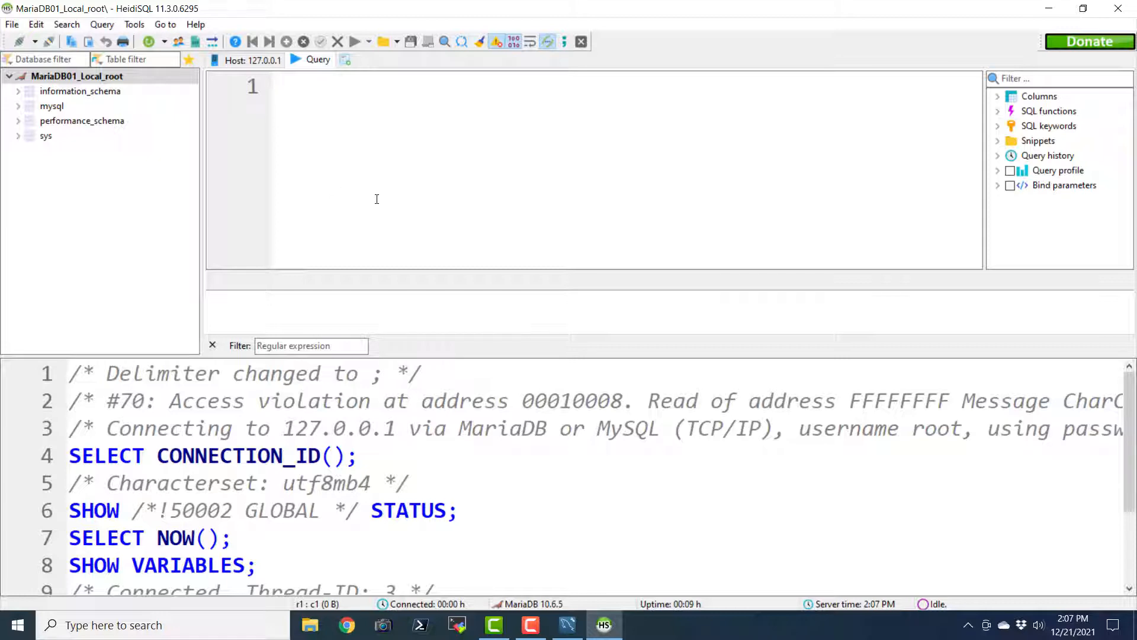
{"action": "scroll", "coordinate": [377, 199], "scroll_direction": "up", "scroll_amount": 3, "text": "ctrl"}
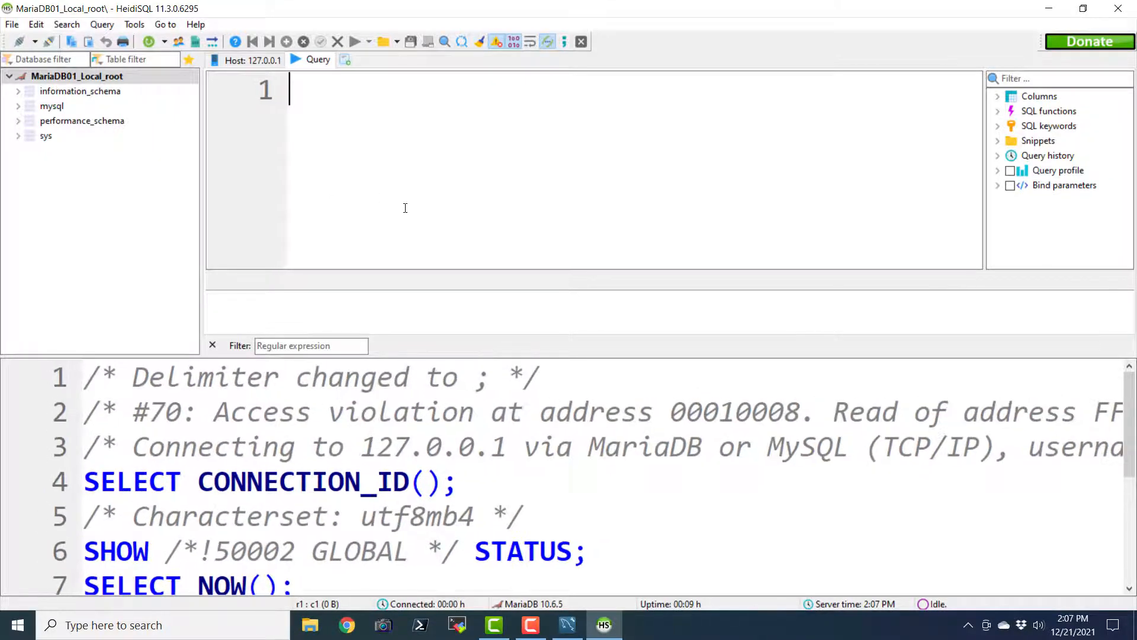
Run SHOW DATABASES; and enlarge the results to show all four databases
{"action": "type", "text": "SHOW "}
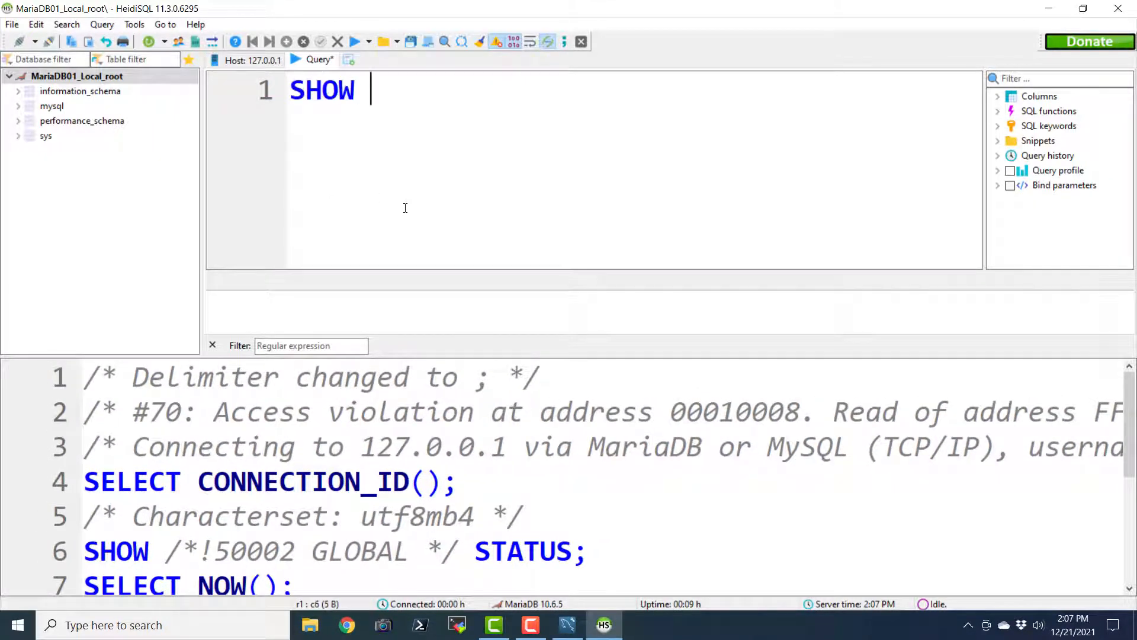
{"action": "type", "text": "DATABASES;"}
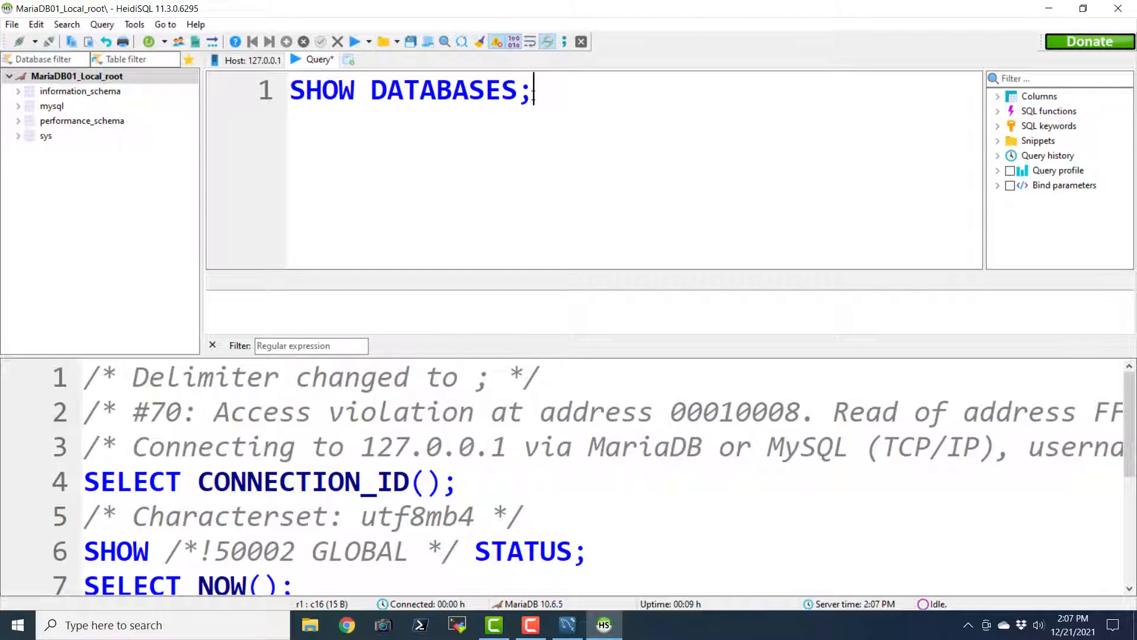
{"action": "left_click_drag", "start_coordinate": [534, 92], "coordinate": [289, 92]}
{"action": "left_click", "coordinate": [355, 42]}
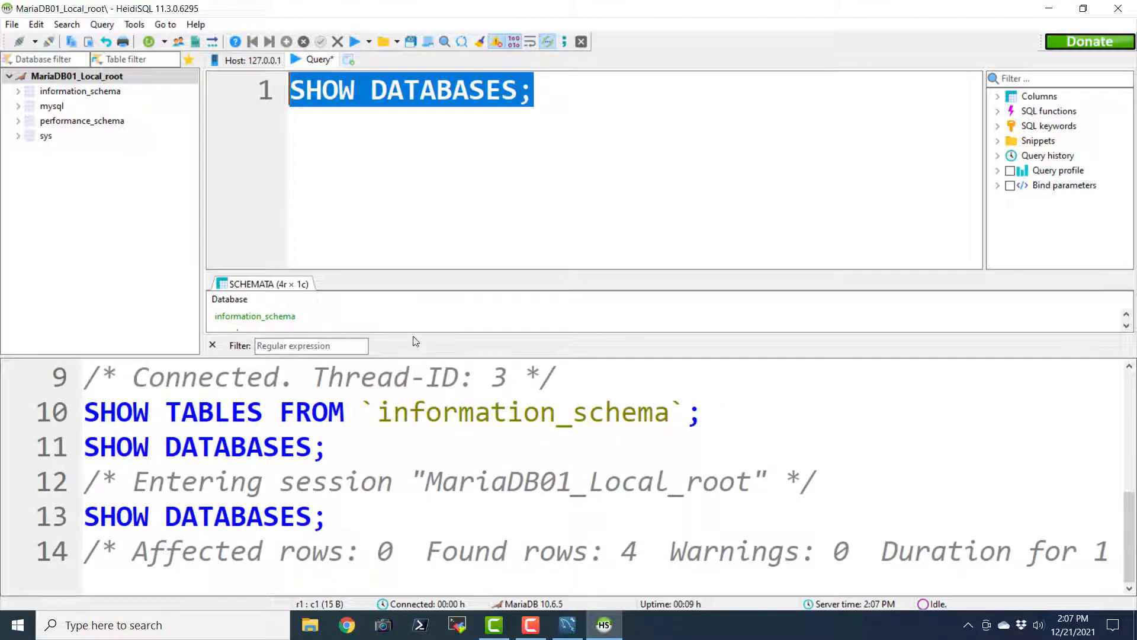
{"action": "left_click_drag", "start_coordinate": [418, 357], "coordinate": [398, 544]}
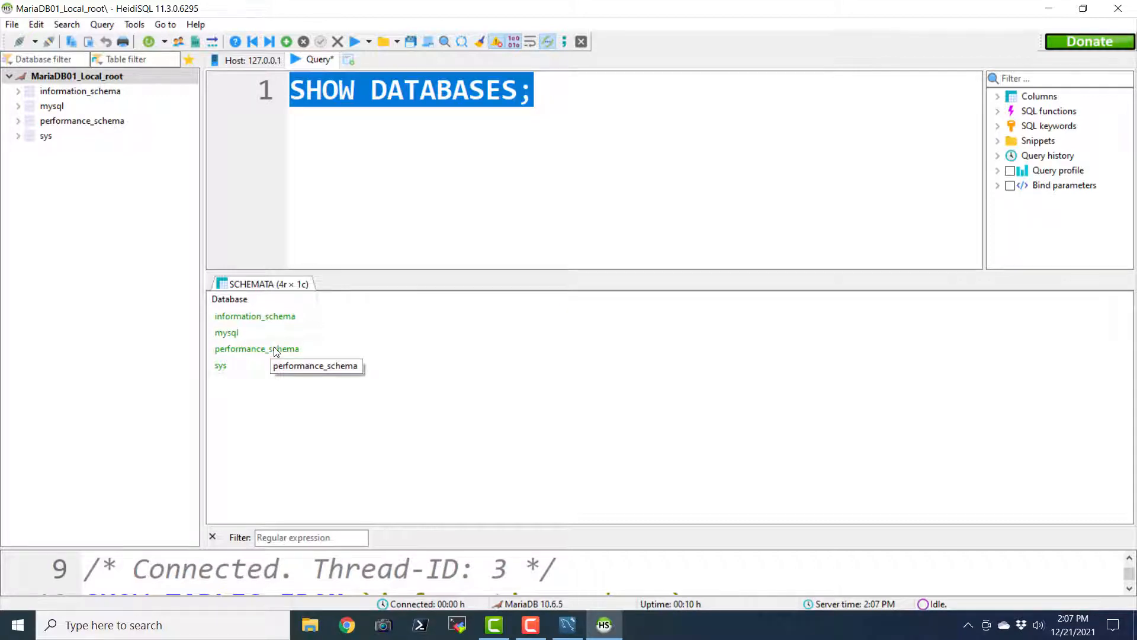
{"action": "left_click", "coordinate": [587, 184]}
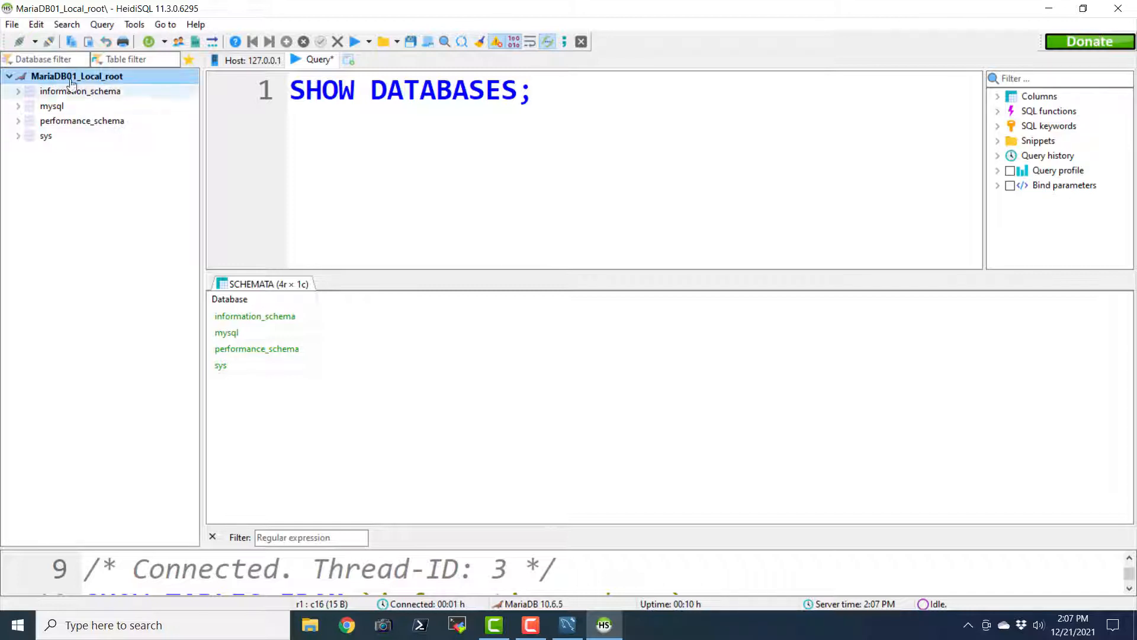
Create a new session in the Session manager and enter the root password
{"action": "left_click", "coordinate": [10, 27]}
{"action": "left_click", "coordinate": [57, 41]}
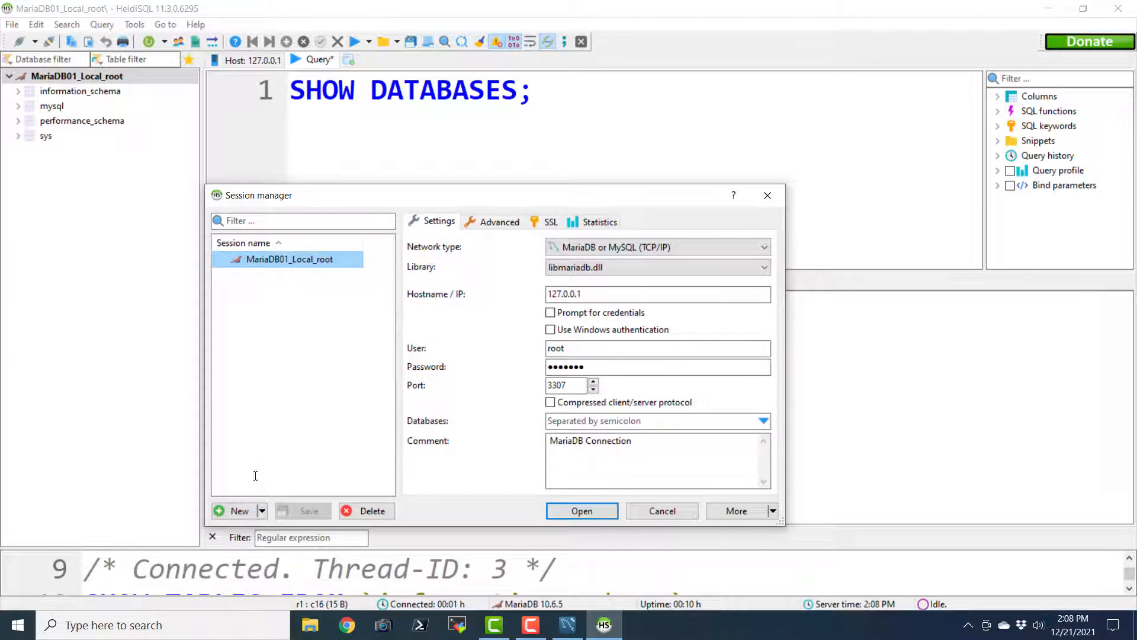
{"action": "left_click", "coordinate": [235, 511]}
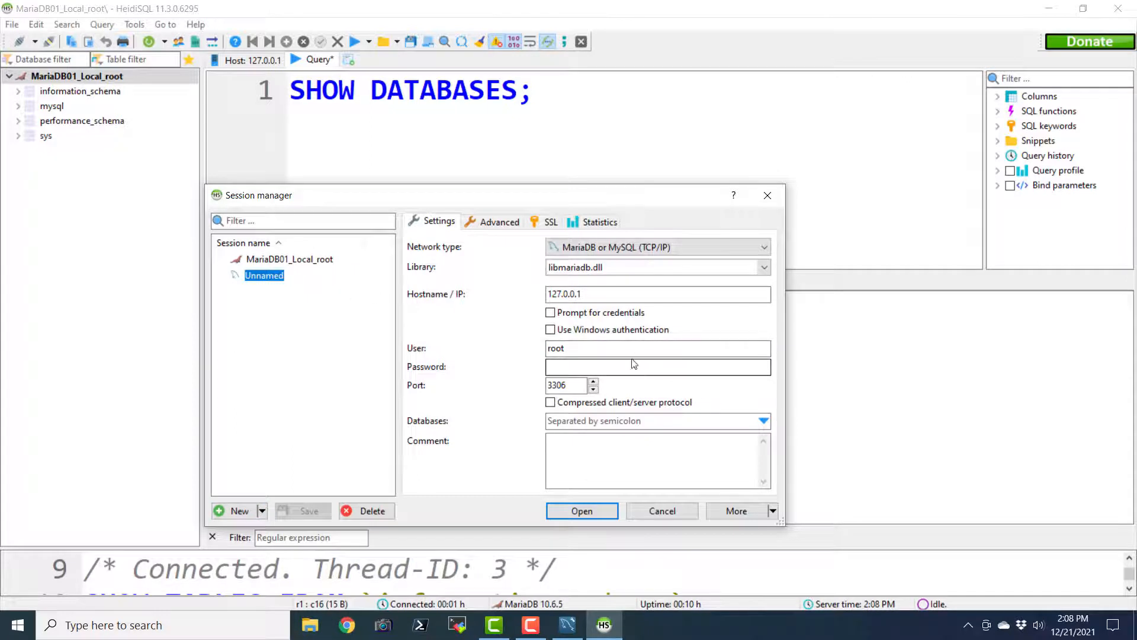
{"action": "left_click", "coordinate": [570, 369]}
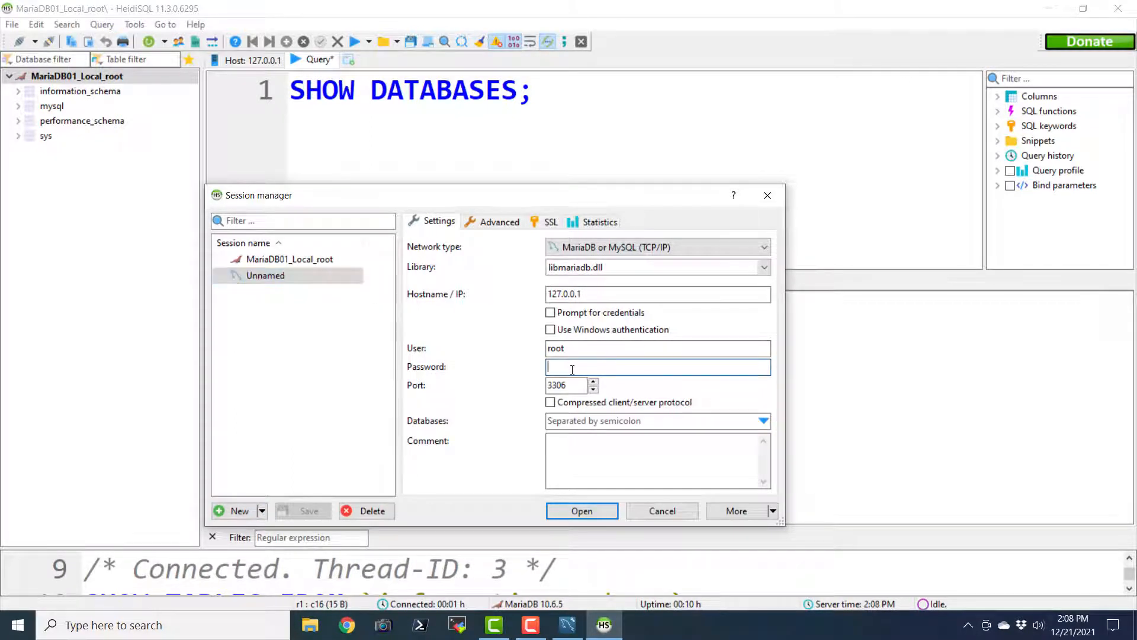
{"action": "type", "text": "passw"}
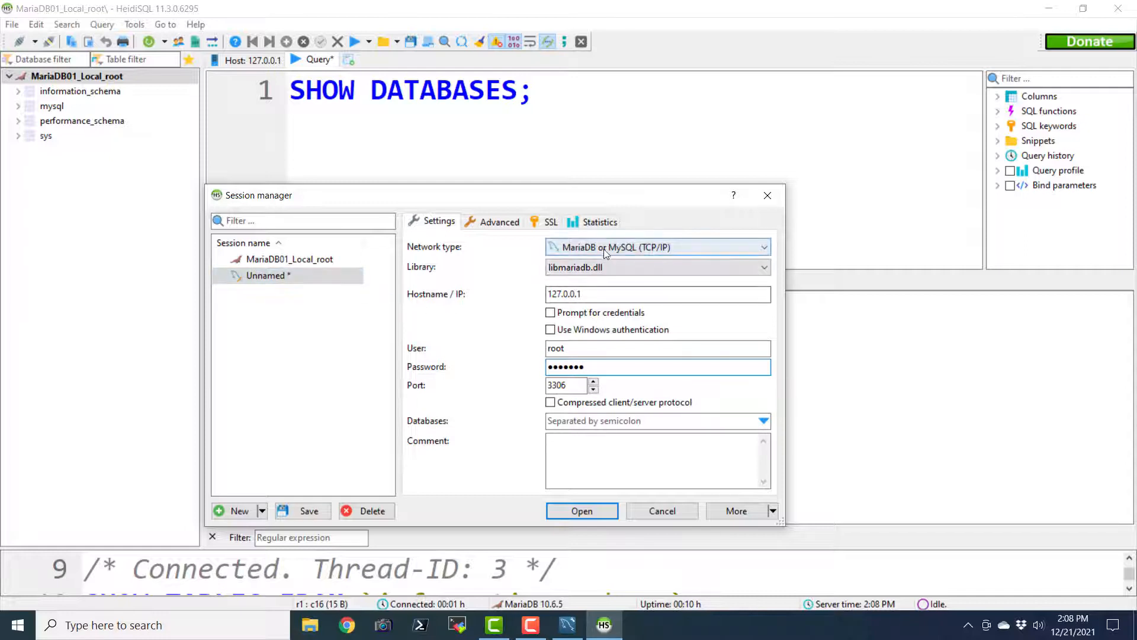
{"action": "left_click", "coordinate": [622, 247]}
{"action": "left_click", "coordinate": [622, 247]}
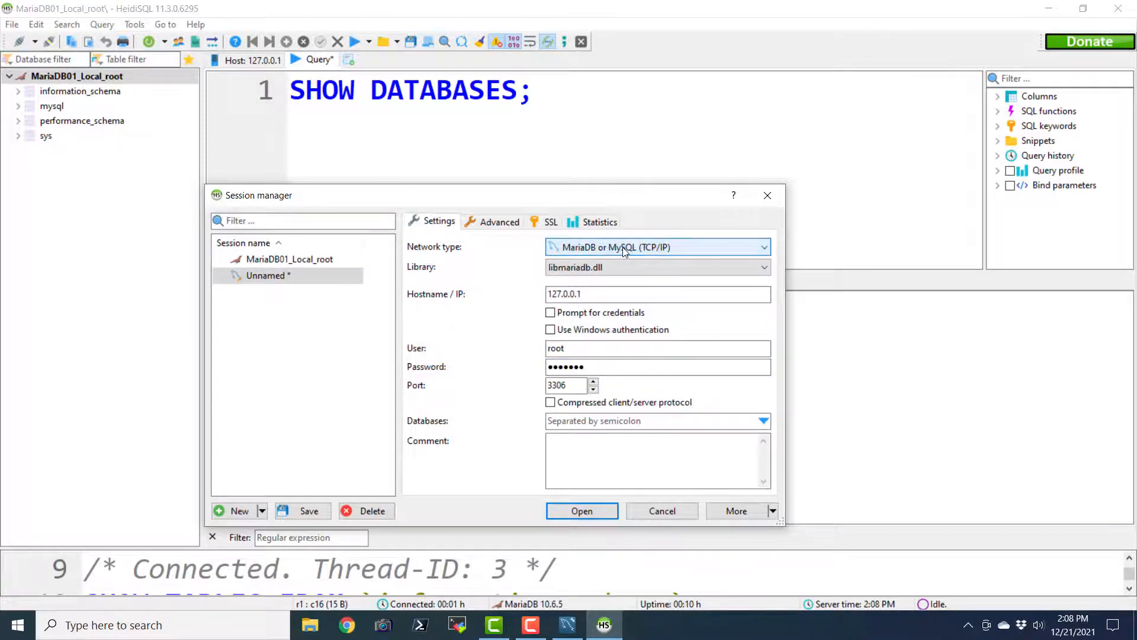
{"action": "left_click", "coordinate": [623, 249]}
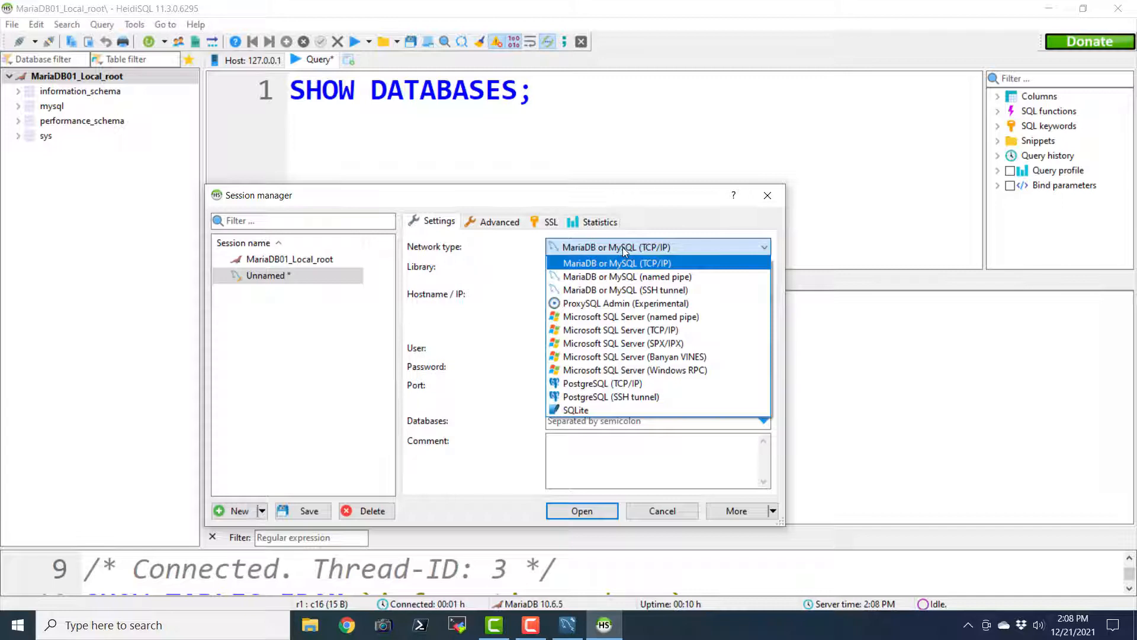
{"action": "left_click", "coordinate": [623, 247]}
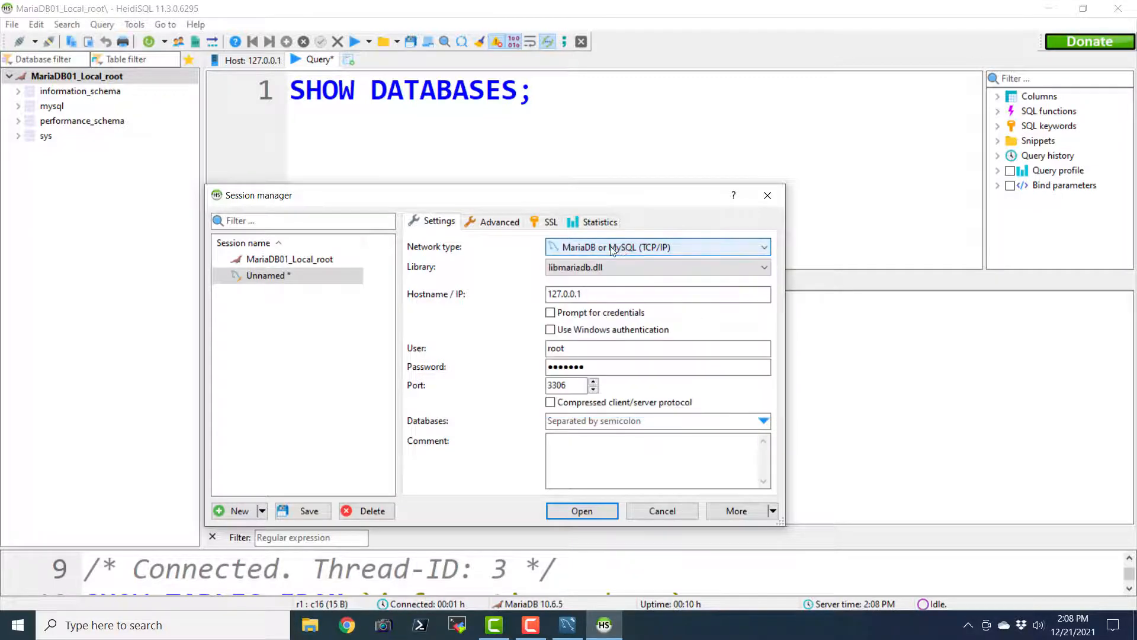
Rename the session to MySQL01_Local_root, save it and connect
{"action": "left_click", "coordinate": [267, 276]}
{"action": "right_click", "coordinate": [268, 276]}
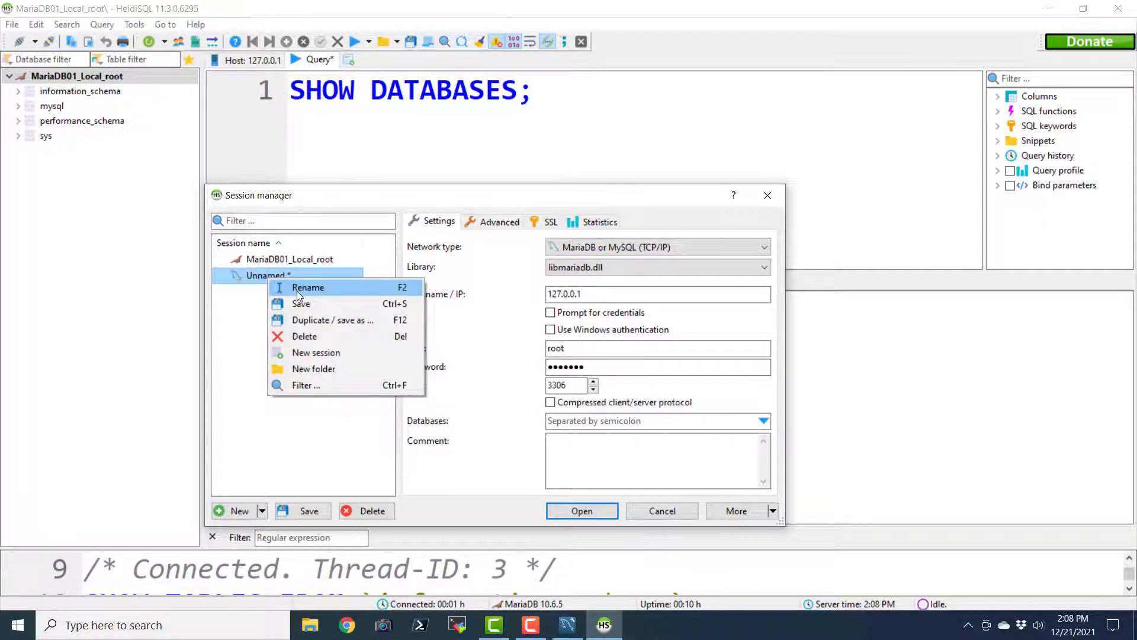
{"action": "left_click", "coordinate": [296, 290]}
{"action": "type", "text": "M"}
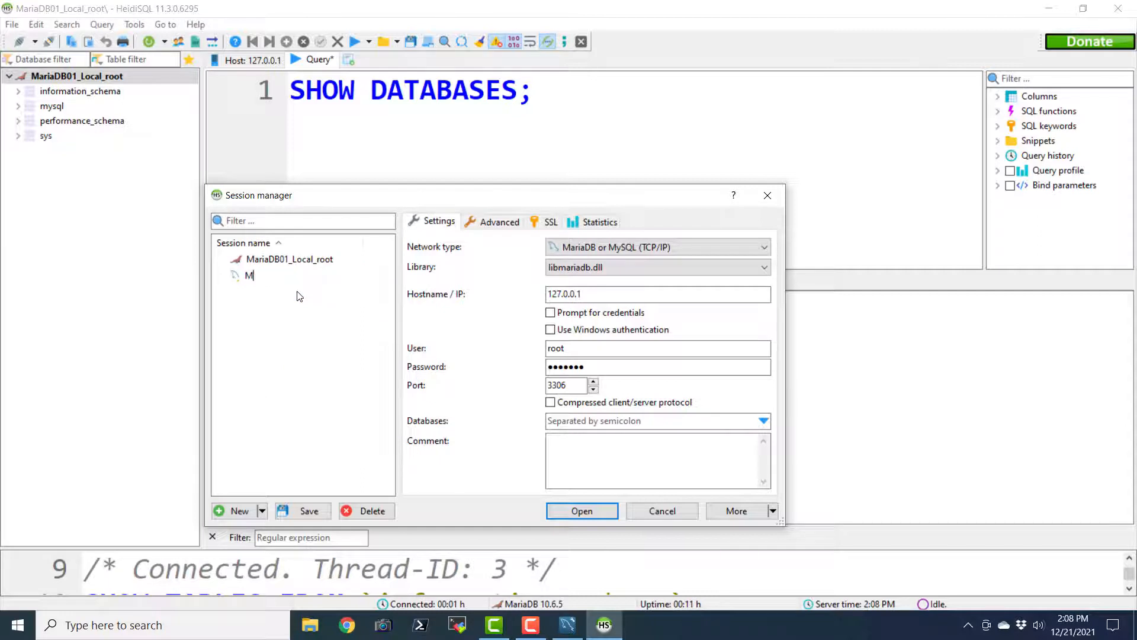
{"action": "type", "text": "ySQL"}
{"action": "type", "text": "01_Local_root"}
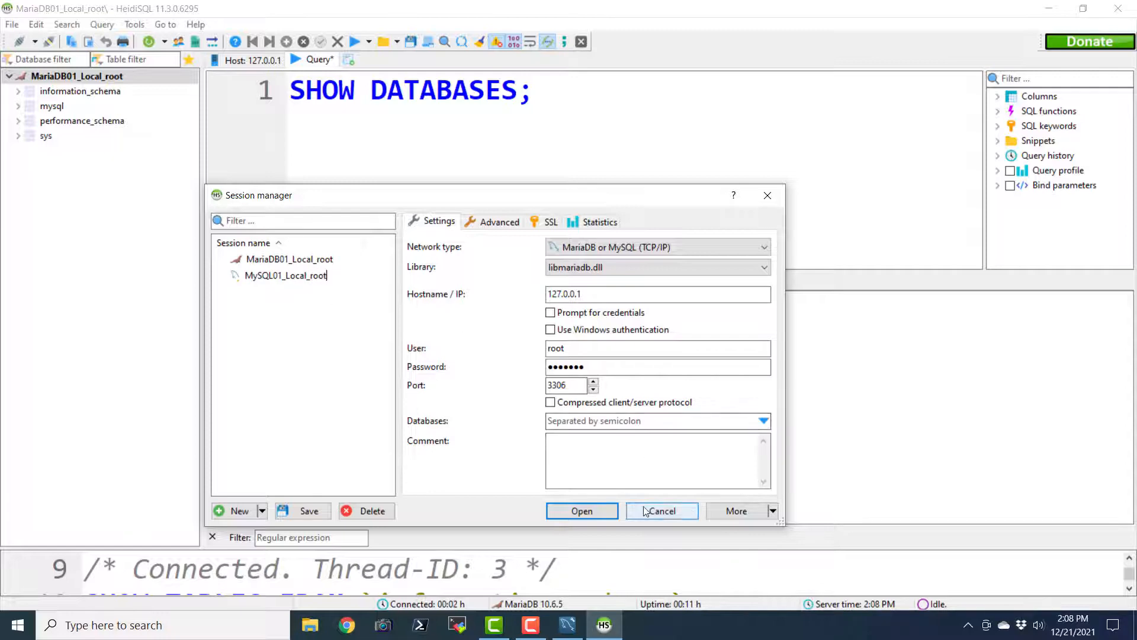
{"action": "left_click", "coordinate": [306, 518]}
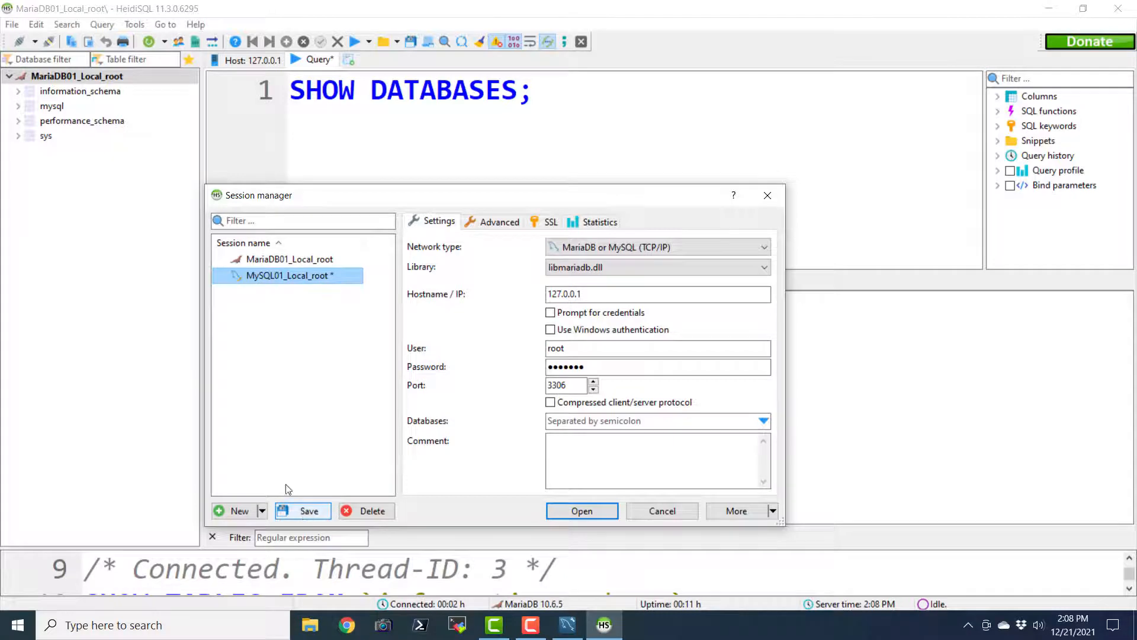
{"action": "left_click", "coordinate": [292, 512]}
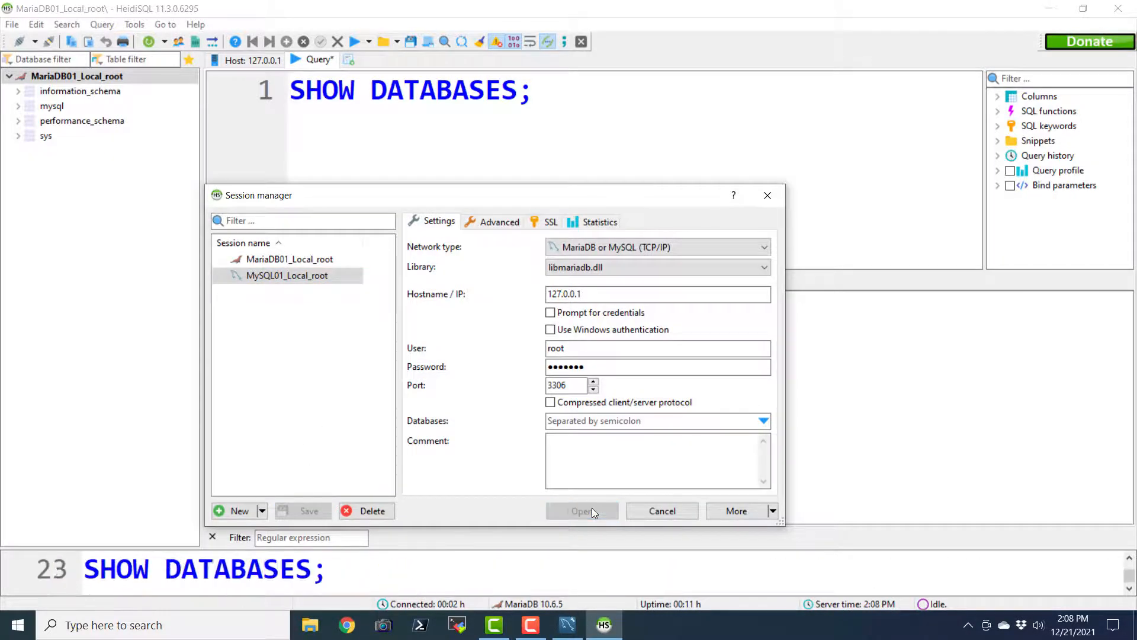
{"action": "left_click", "coordinate": [591, 511]}
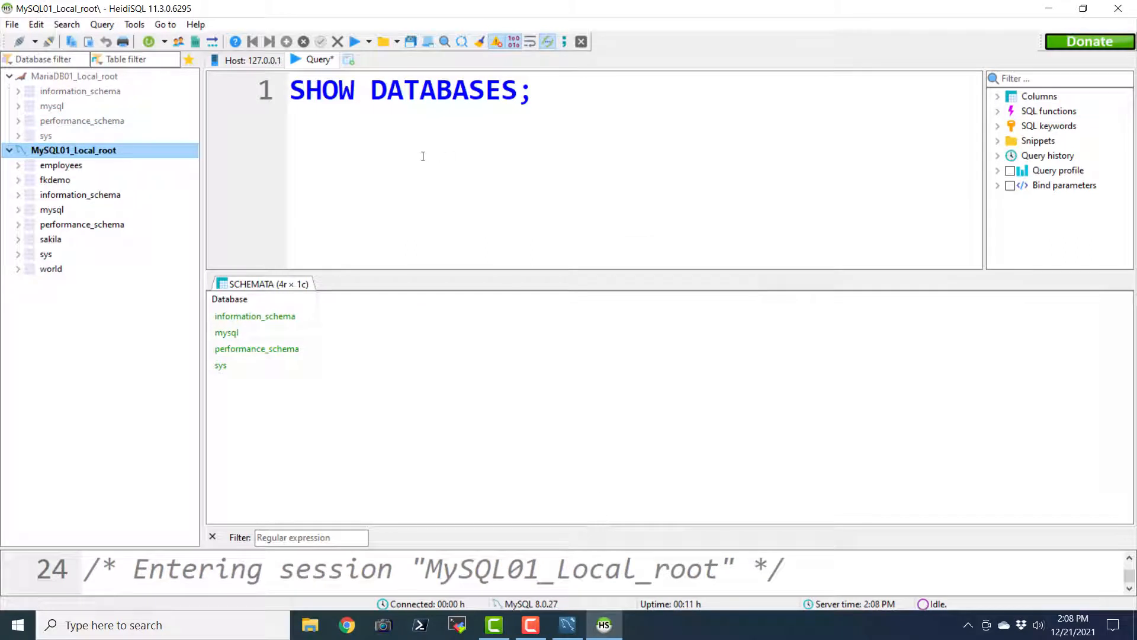
Make sakila the active database in the tree
{"action": "left_click", "coordinate": [70, 185]}
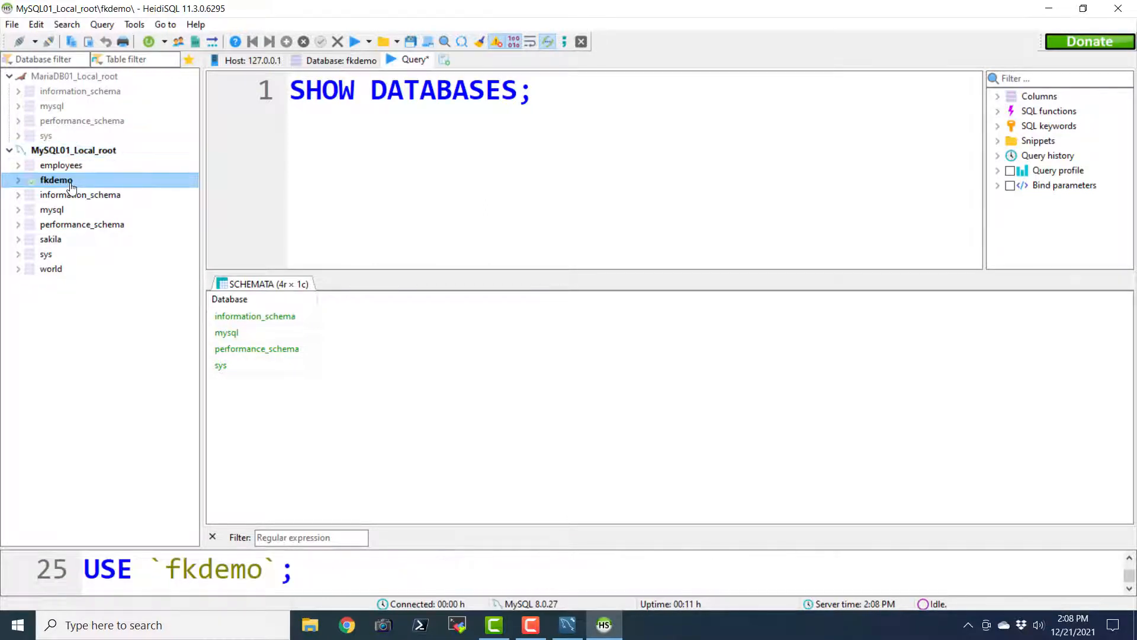
{"action": "left_click", "coordinate": [72, 171]}
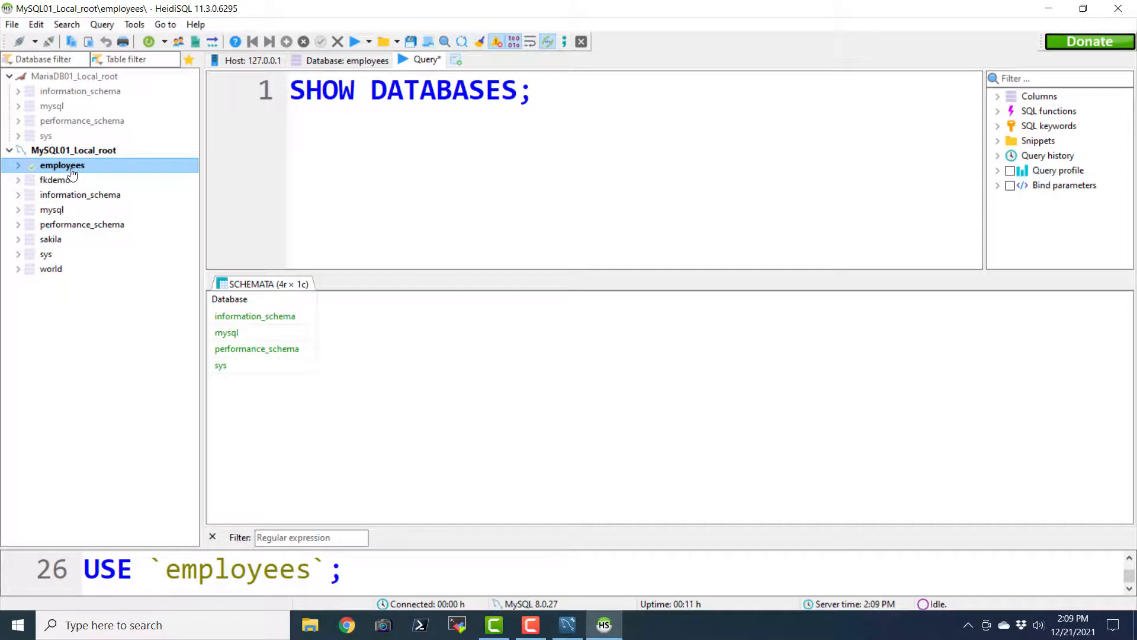
{"action": "left_click", "coordinate": [54, 240]}
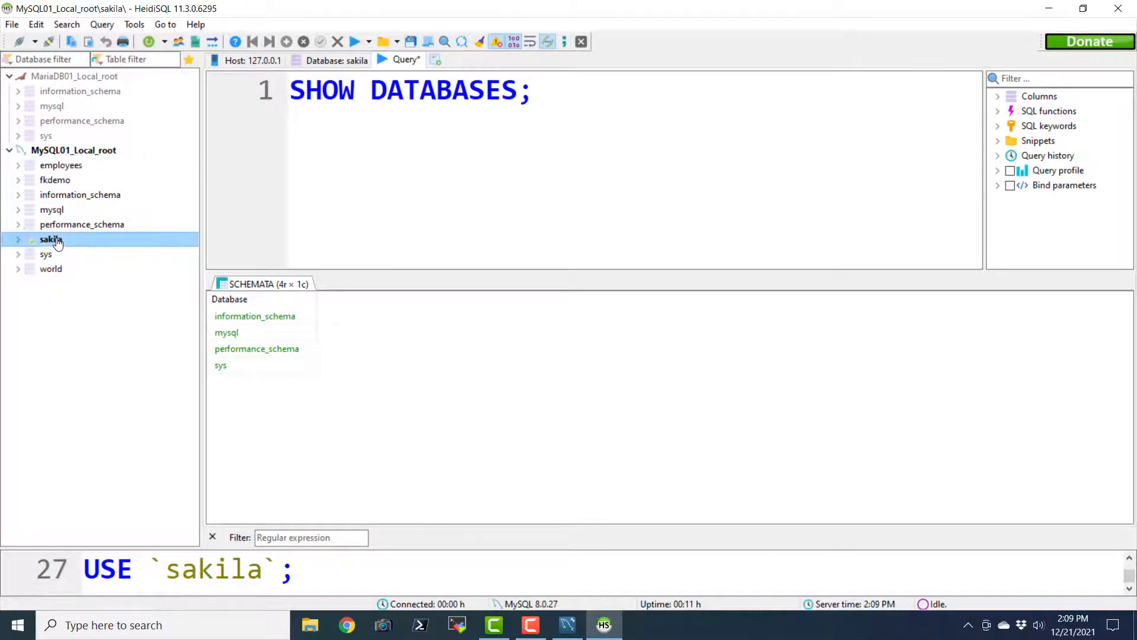
Rerun SHOW DATABASES to list eight databases, then add USE sakila; below it
{"action": "left_click", "coordinate": [589, 114]}
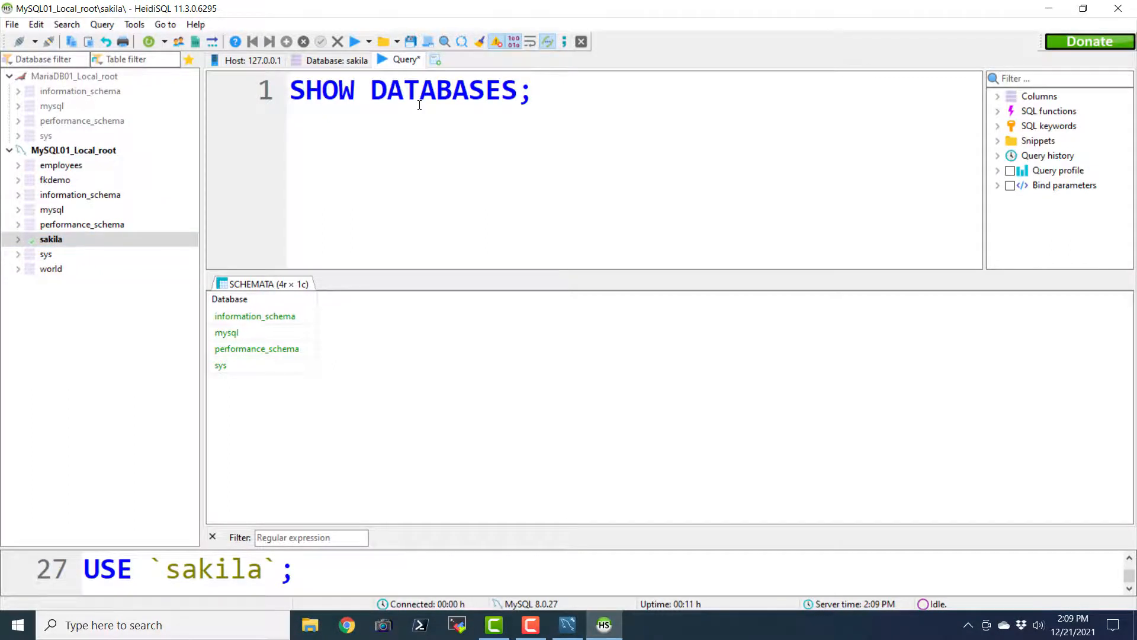
{"action": "key", "text": "F9"}
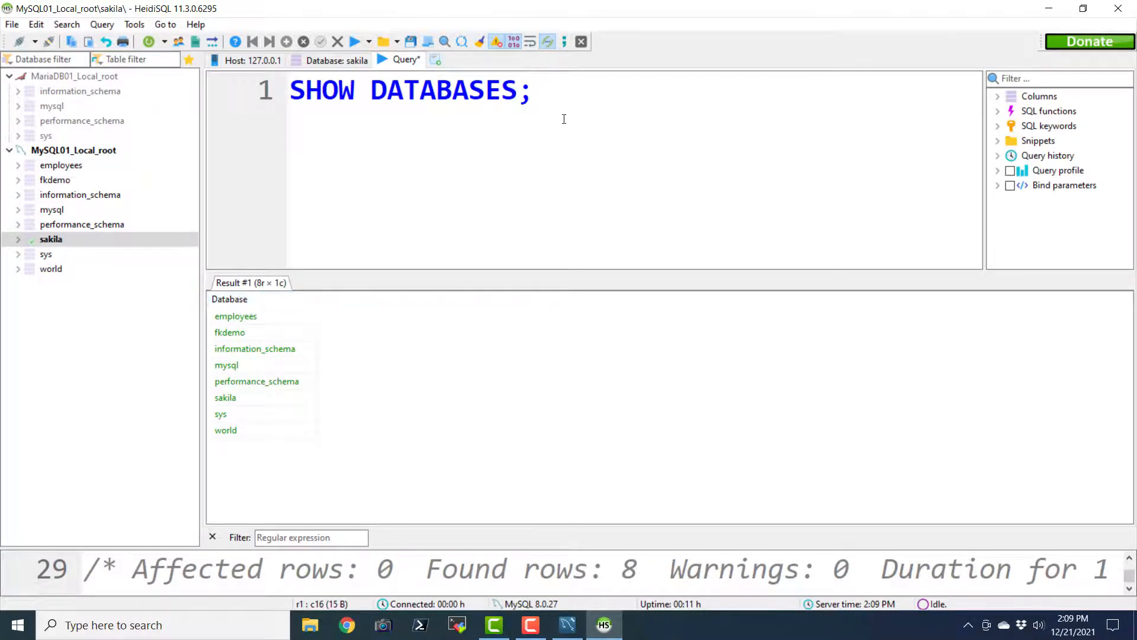
{"action": "key", "text": "Return"}
{"action": "key", "text": "Return"}
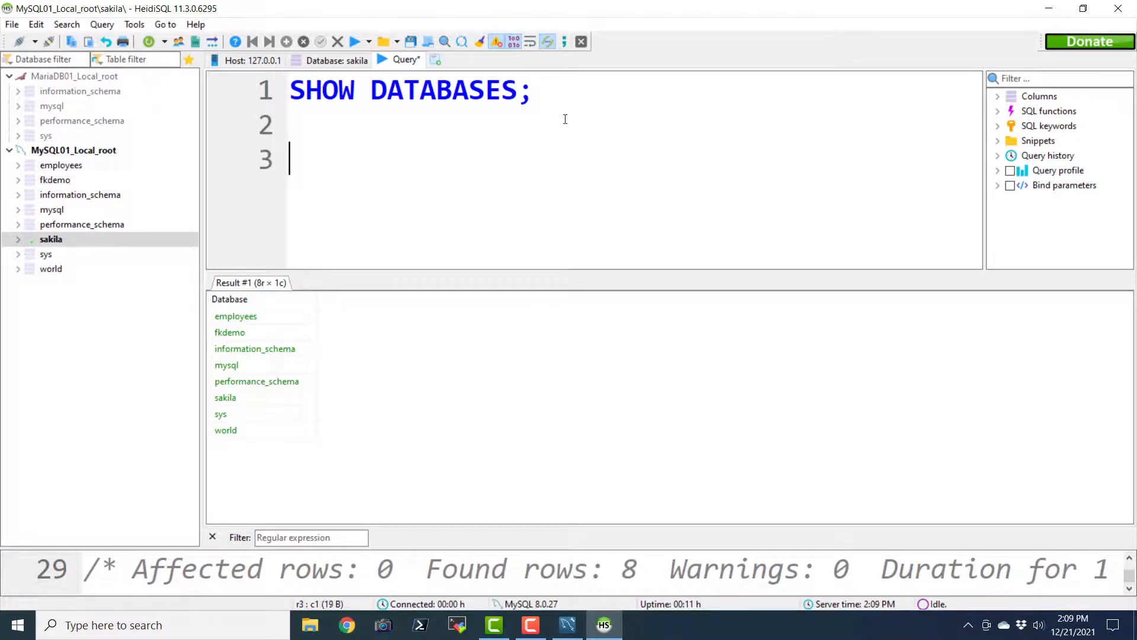
{"action": "type", "text": "USE"}
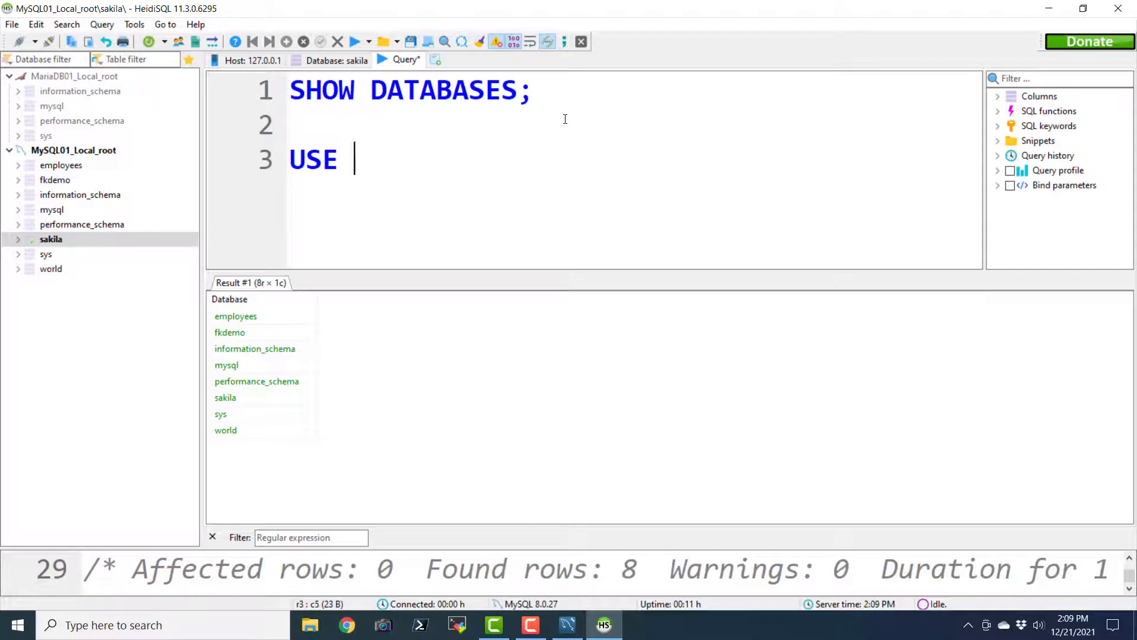
{"action": "type", "text": " sakila"}
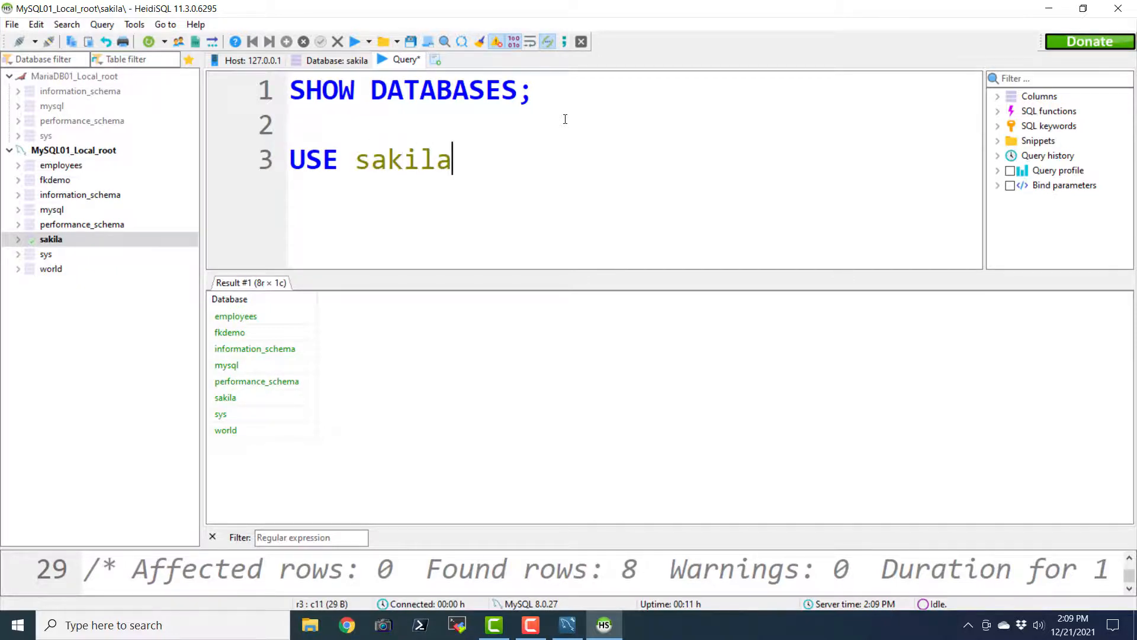
{"action": "type", "text": ";"}
Run the USE sakila; statement
{"action": "left_click_drag", "start_coordinate": [470, 160], "coordinate": [284, 160]}
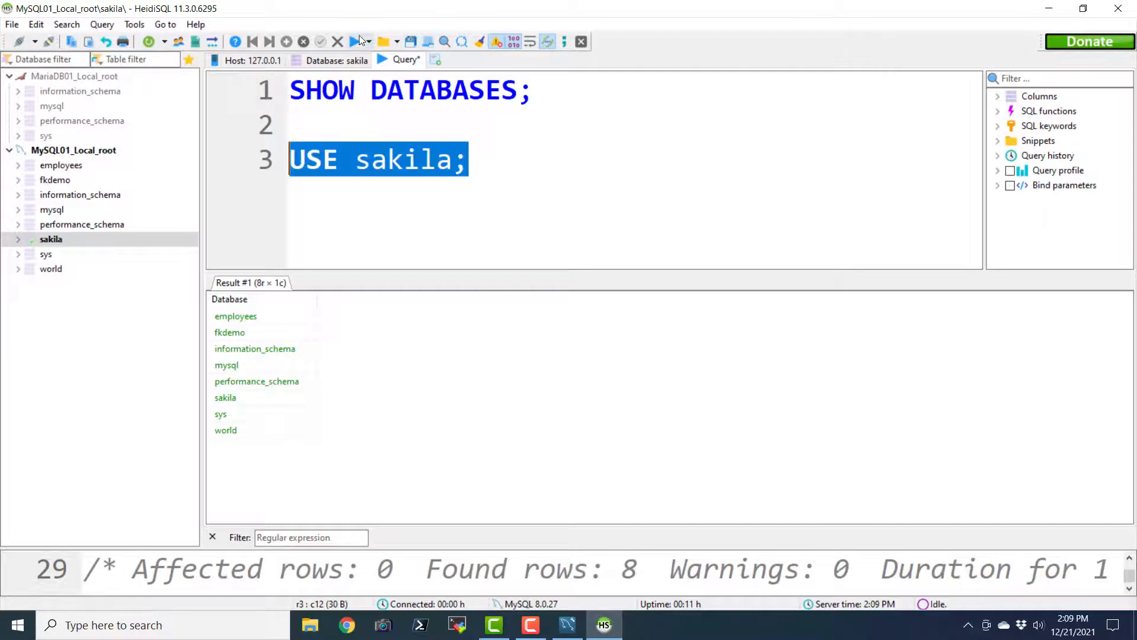
{"action": "left_click", "coordinate": [354, 41]}
{"action": "left_click", "coordinate": [493, 153]}
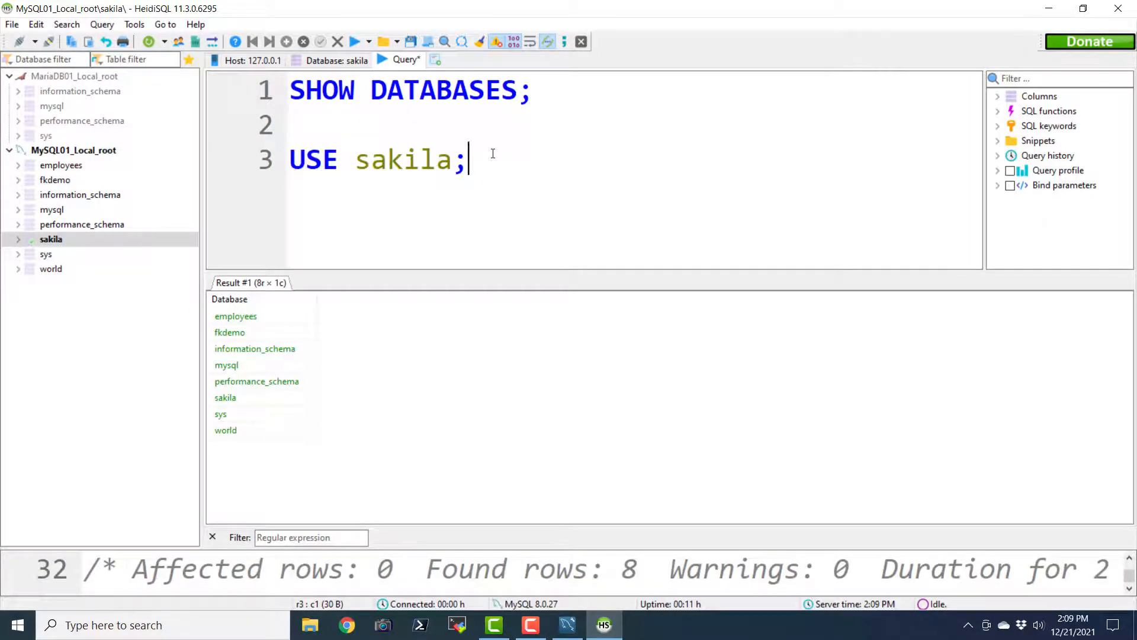
Add and run SHOW TABLES; to list the 26 sakila tables, then enlarge the editor
{"action": "key", "text": "Return"}
{"action": "key", "text": "Return"}
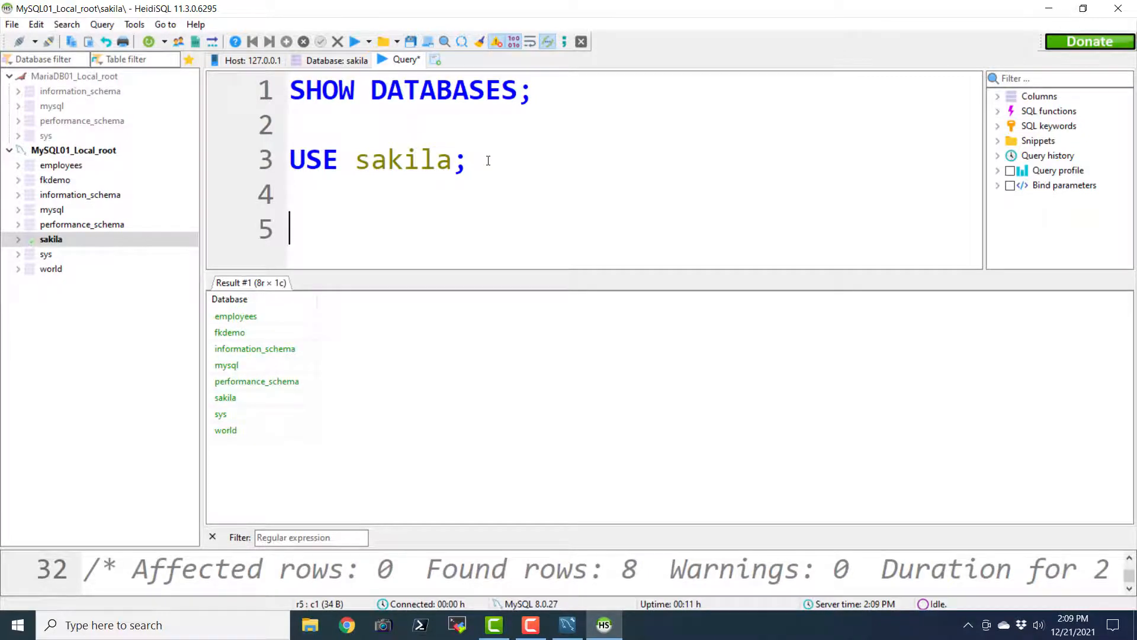
{"action": "type", "text": "SHOW TABLES;"}
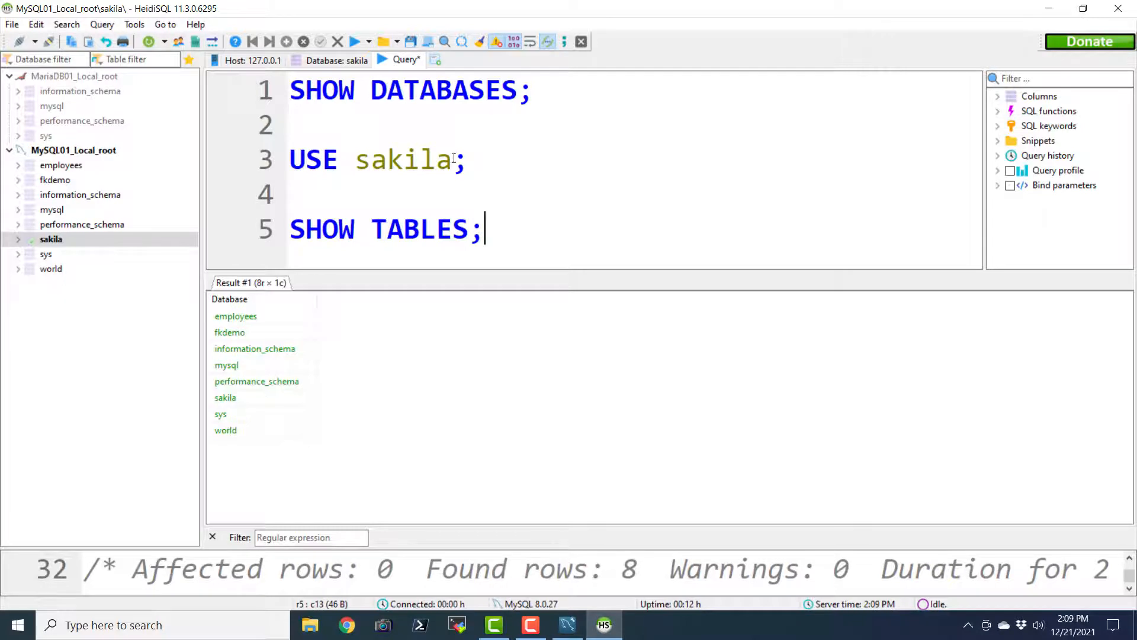
{"action": "key", "text": "shift+Home"}
{"action": "left_click", "coordinate": [348, 46]}
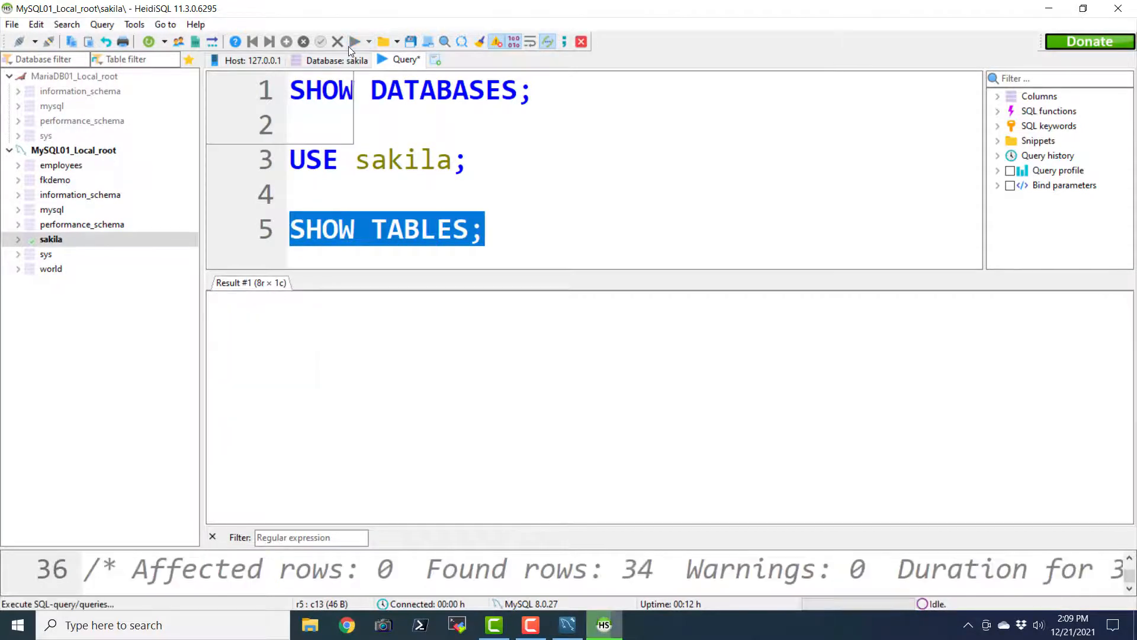
{"action": "left_click", "coordinate": [543, 230]}
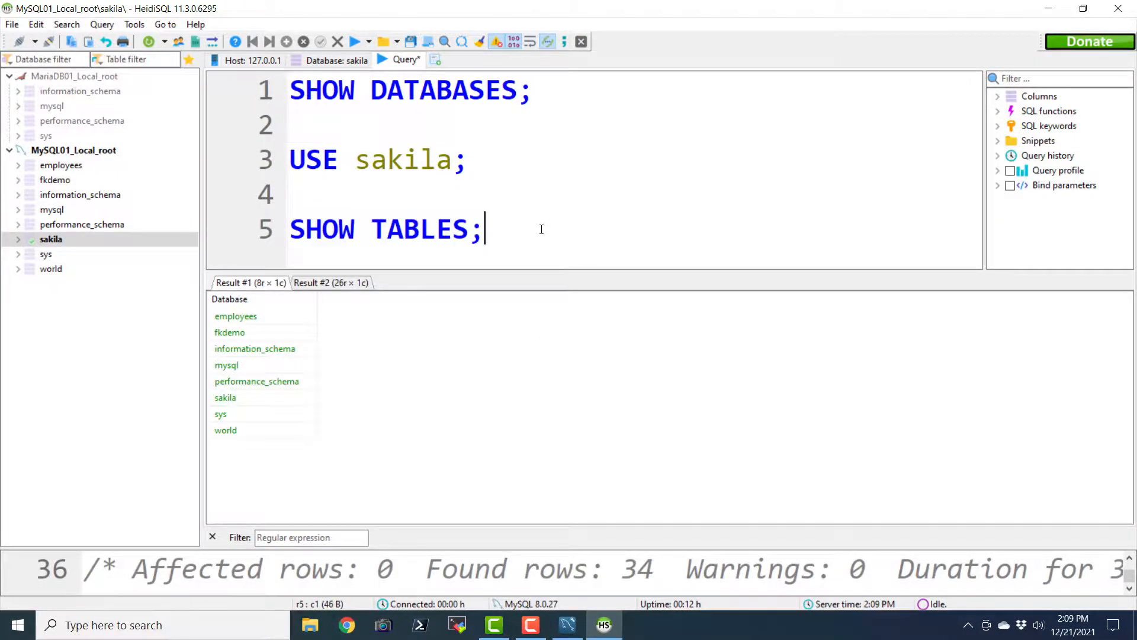
{"action": "key", "text": "shift+Home"}
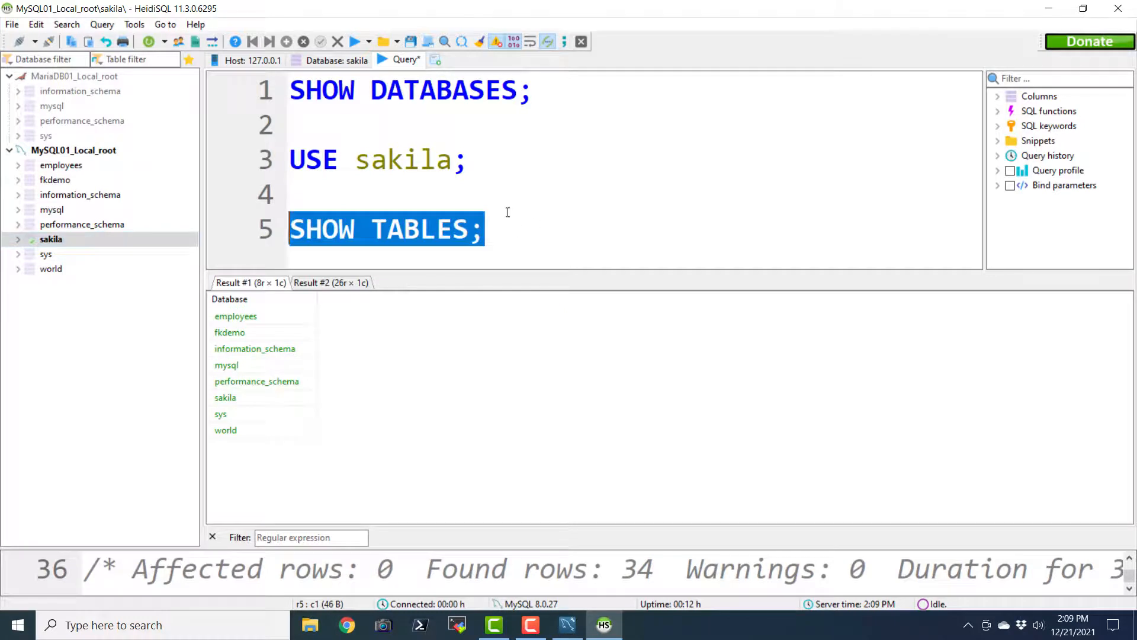
{"action": "left_click", "coordinate": [354, 40]}
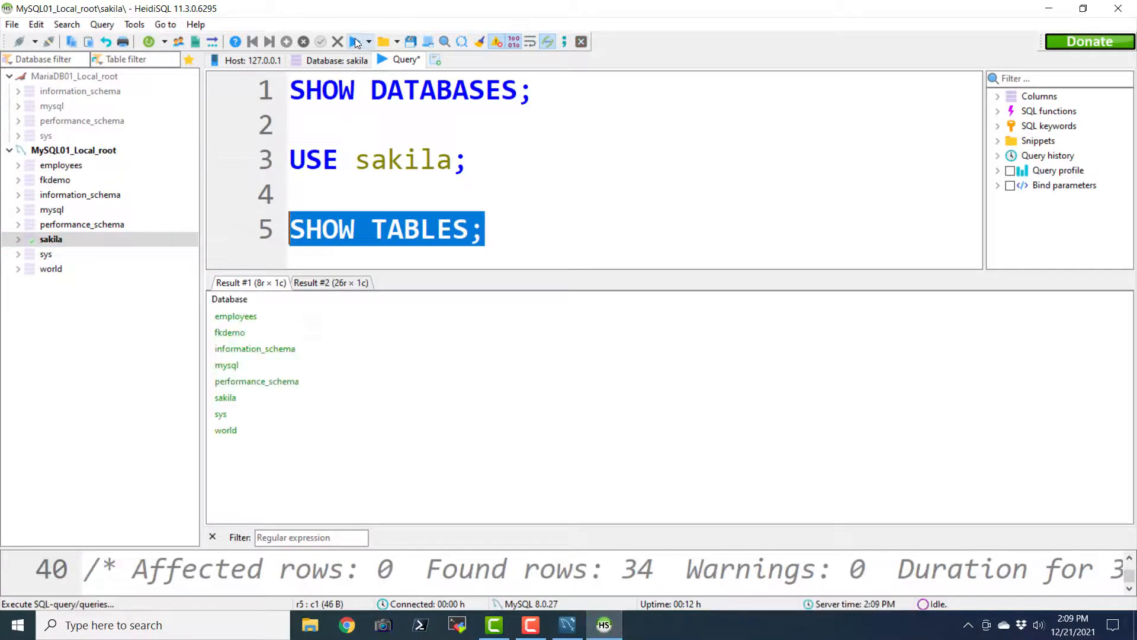
{"action": "left_click", "coordinate": [520, 230]}
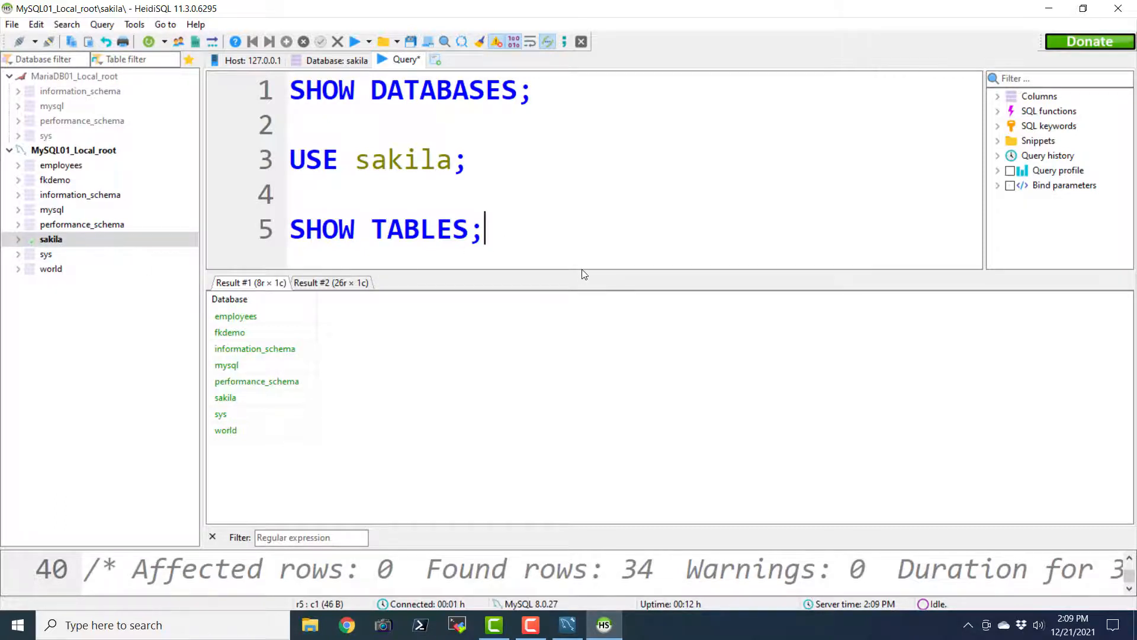
{"action": "left_click_drag", "start_coordinate": [581, 269], "coordinate": [587, 295]}
{"action": "left_click_drag", "start_coordinate": [521, 234], "coordinate": [259, 238]}
Replace SHOW TABLES; with SELECT * FROM COUNTRY; and run it, showing 109 country rows
{"action": "key", "text": "BackSpace"}
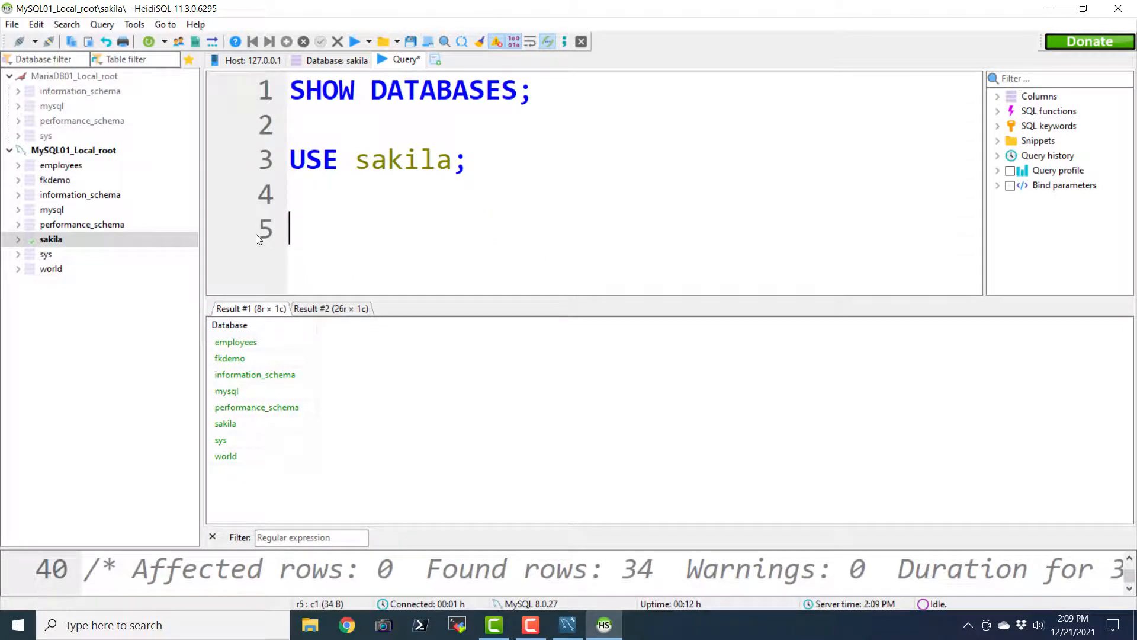
{"action": "type", "text": "SELECT 8"}
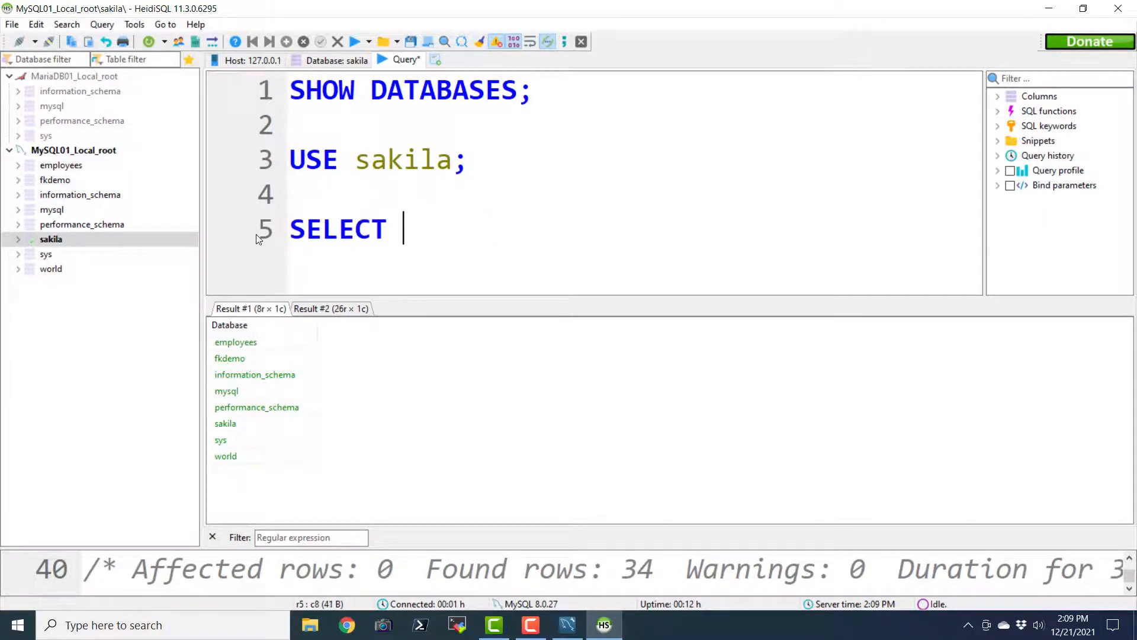
{"action": "key", "text": "BackSpace"}
{"action": "key", "text": "BackSpace"}
{"action": "type", "text": "8"}
{"action": "key", "text": "BackSpace"}
{"action": "type", "text": "* FR"}
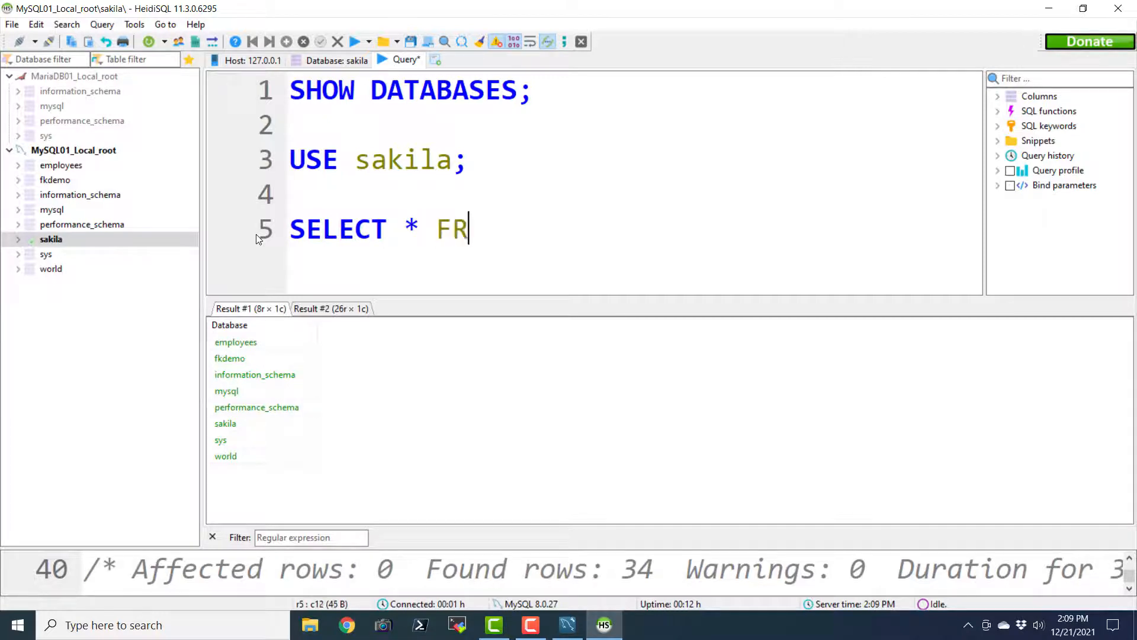
{"action": "type", "text": "OM COUNTRY;"}
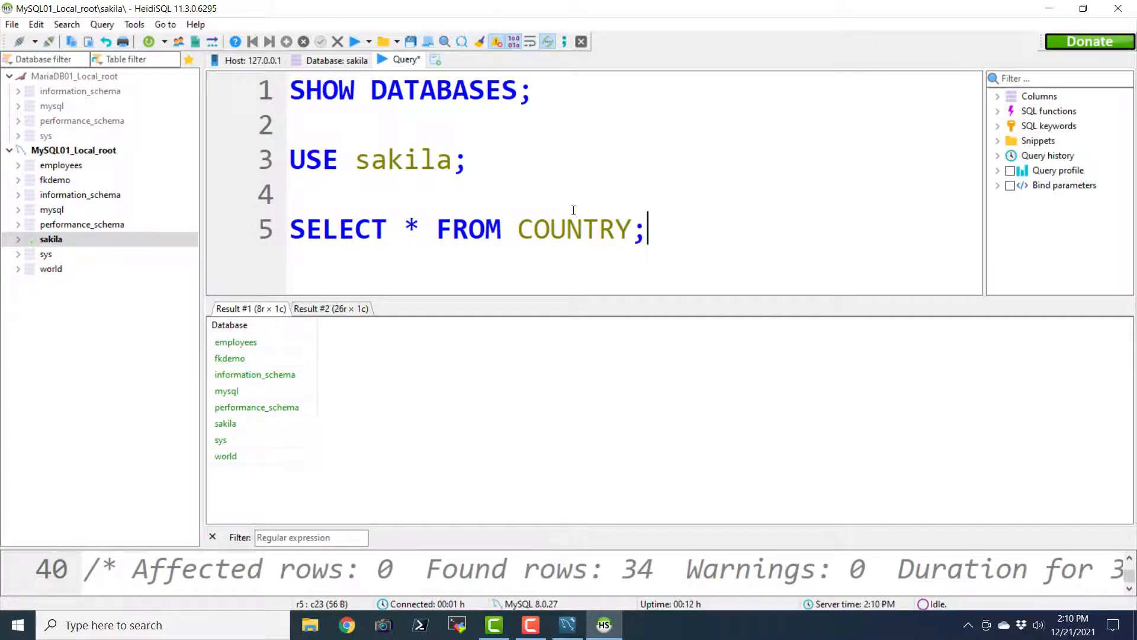
{"action": "left_click_drag", "start_coordinate": [648, 231], "coordinate": [289, 232]}
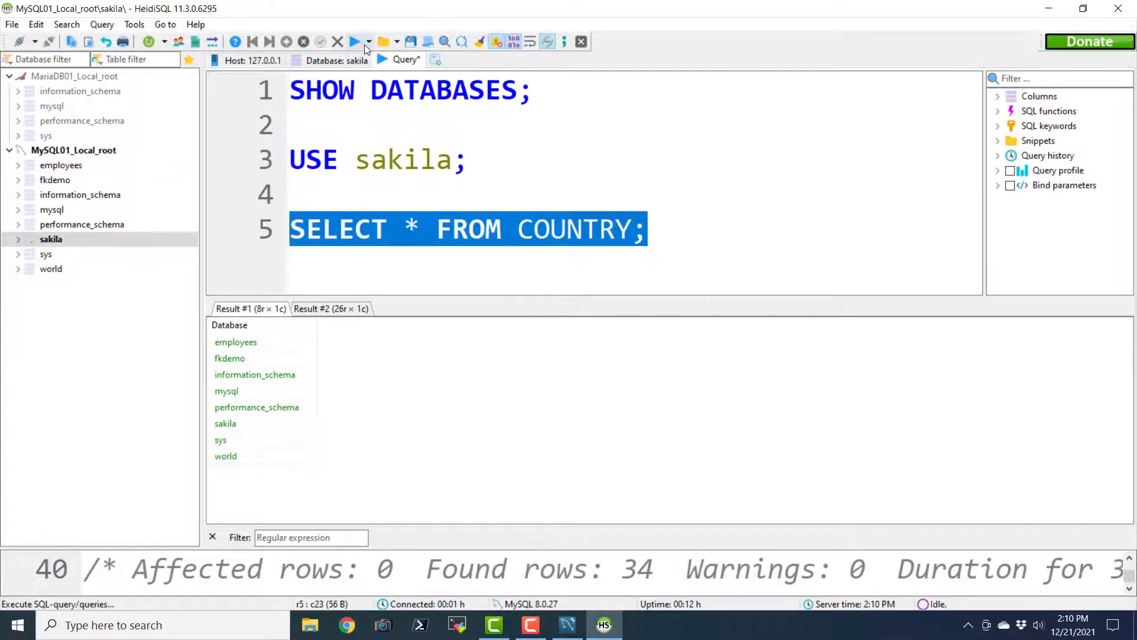
{"action": "left_click", "coordinate": [354, 42]}
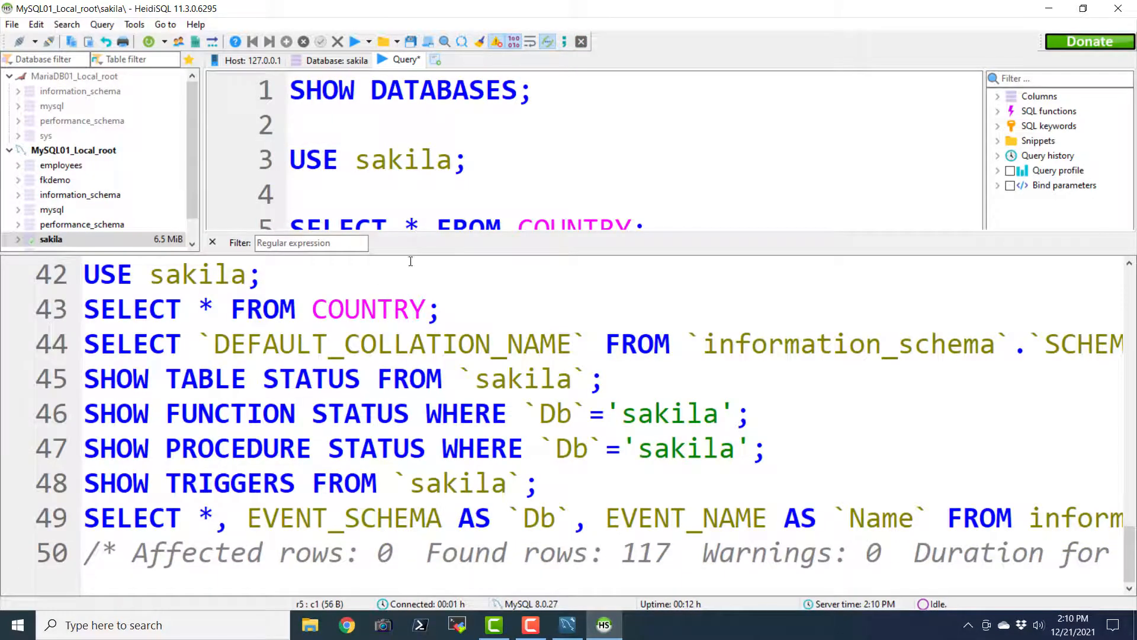
{"action": "left_click_drag", "start_coordinate": [410, 253], "coordinate": [415, 439]}
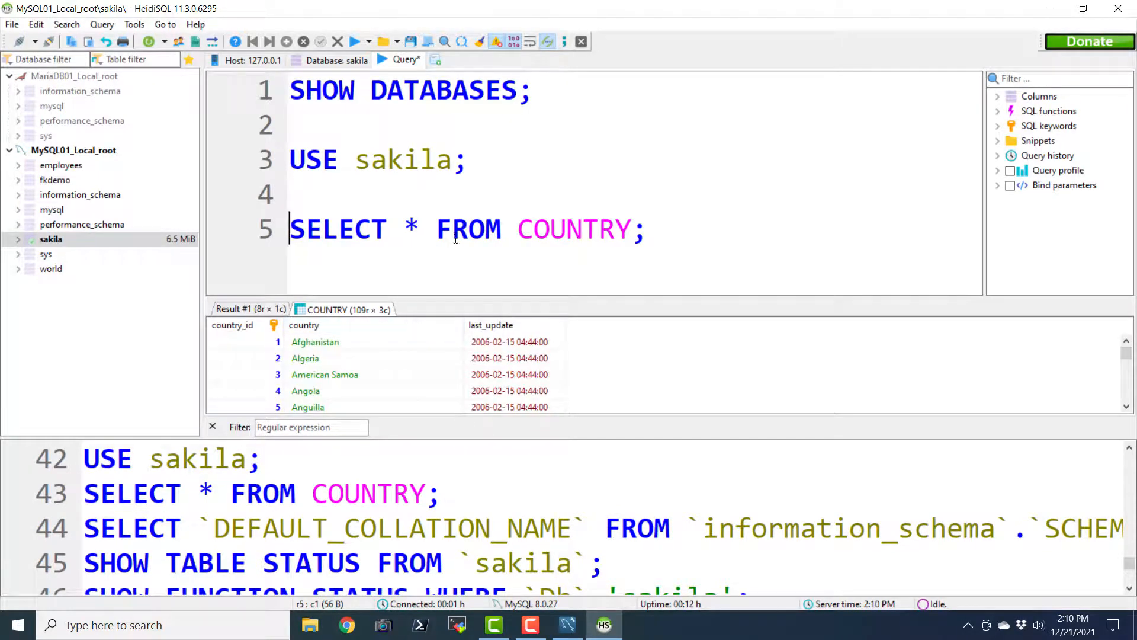
Insert two blank lines above the SELECT query and view the Result #1 database list
{"action": "left_click", "coordinate": [531, 190]}
{"action": "key", "text": "Return"}
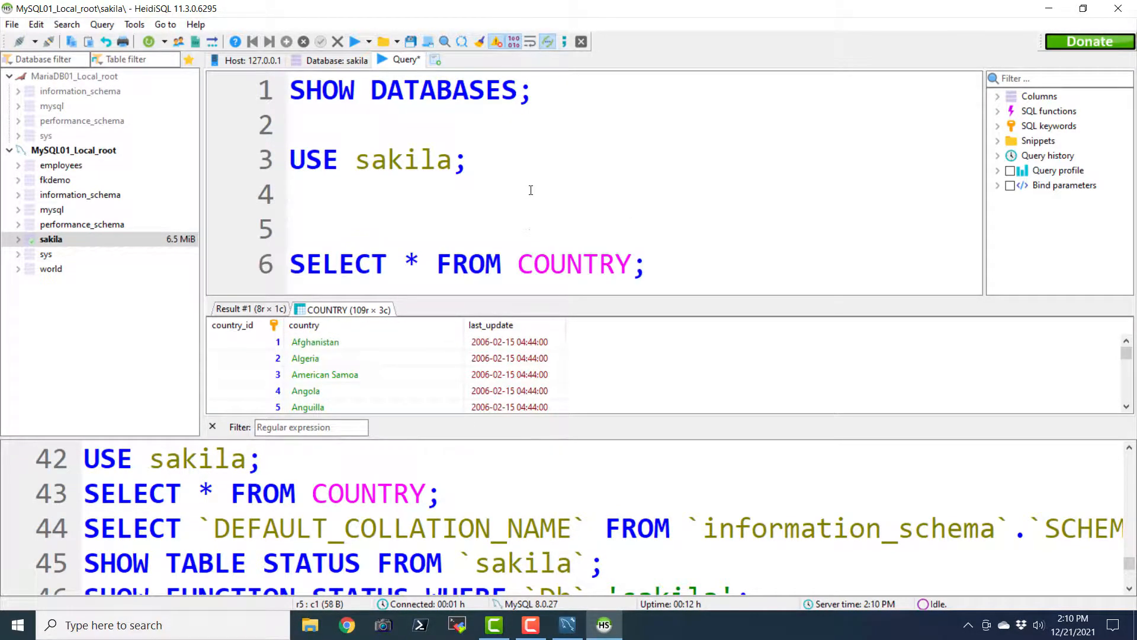
{"action": "key", "text": "Return"}
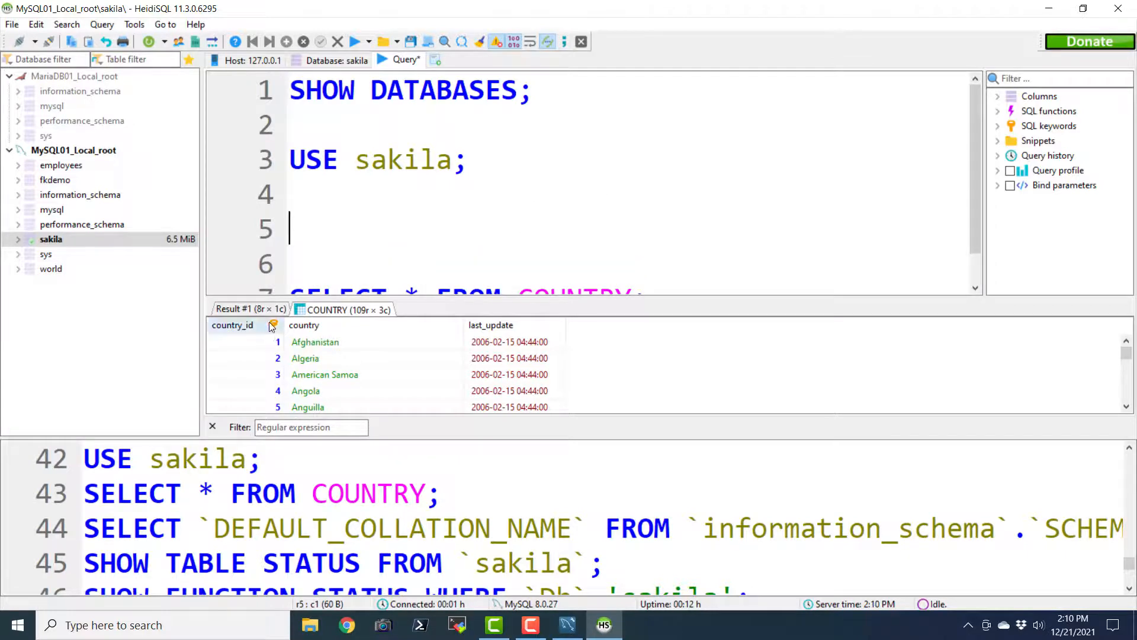
{"action": "left_click", "coordinate": [279, 311]}
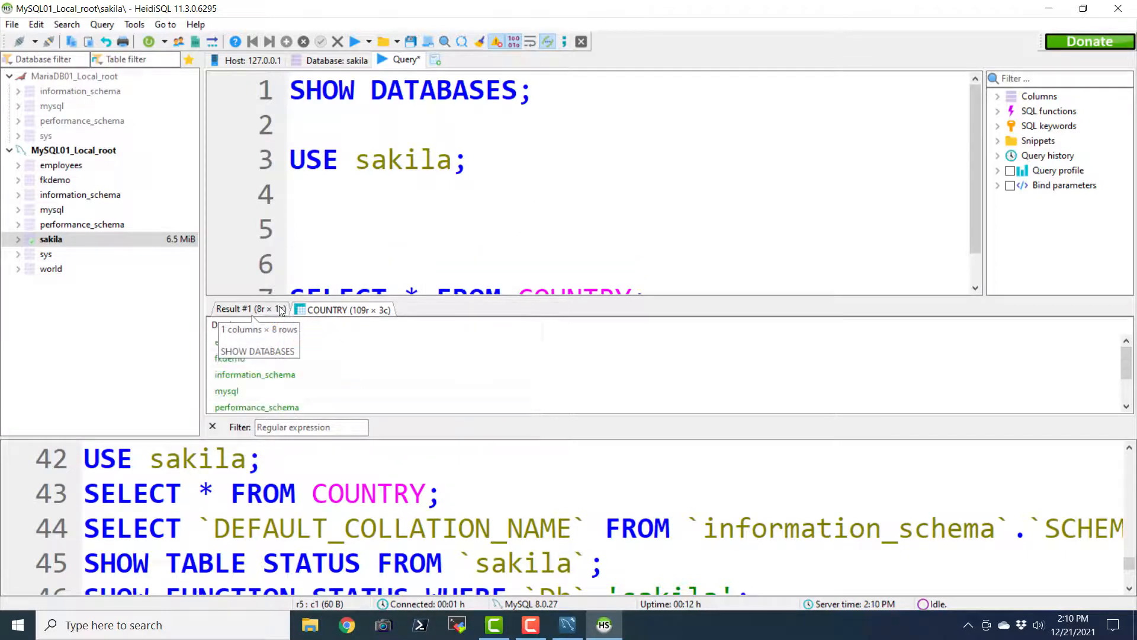
{"action": "left_click", "coordinate": [342, 312]}
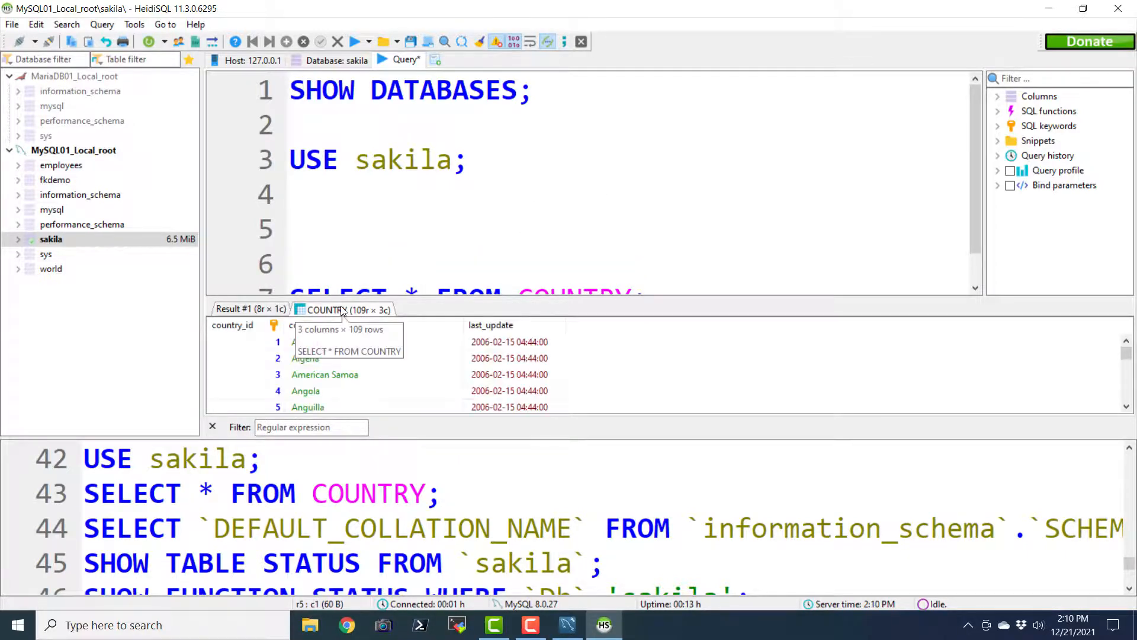
{"action": "left_click", "coordinate": [264, 310]}
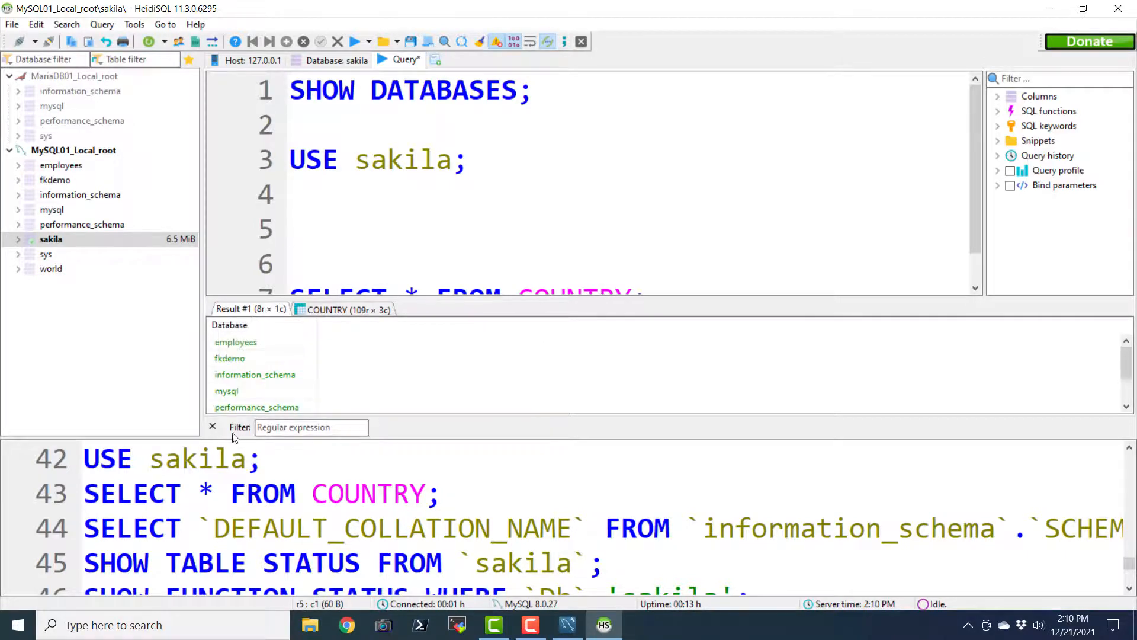
{"action": "left_click", "coordinate": [212, 427]}
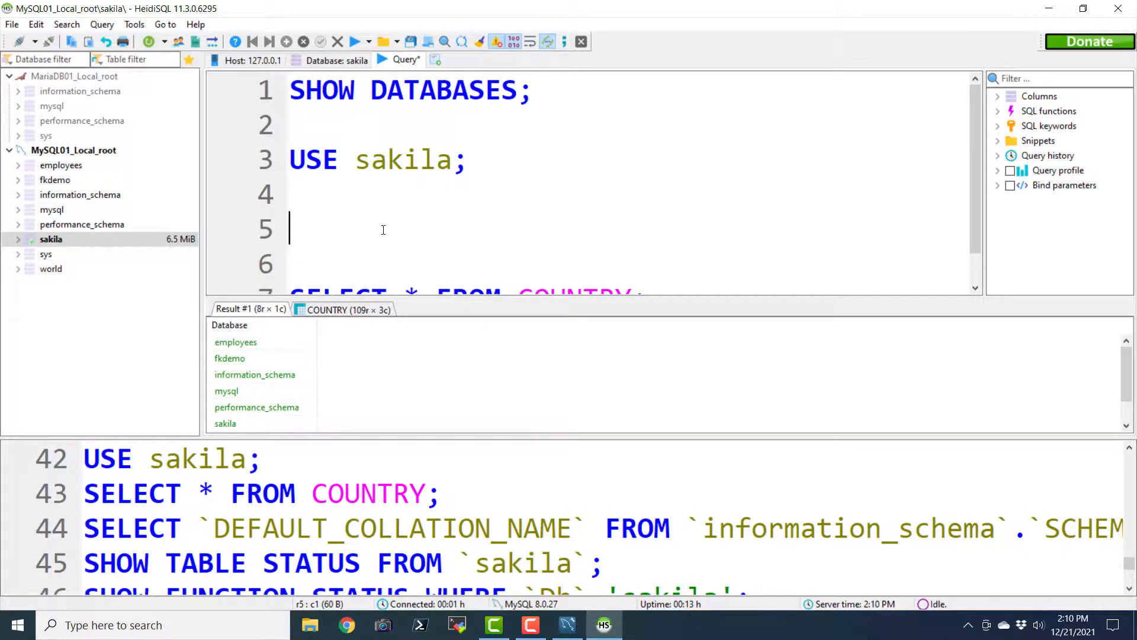
Run SHOW TABLES; on line 5 and show the 26 sakila tables in Result #2
{"action": "type", "text": "shwo"}
{"action": "key", "text": "BackSpace"}
{"action": "key", "text": "BackSpace"}
{"action": "type", "text": "ow TA"}
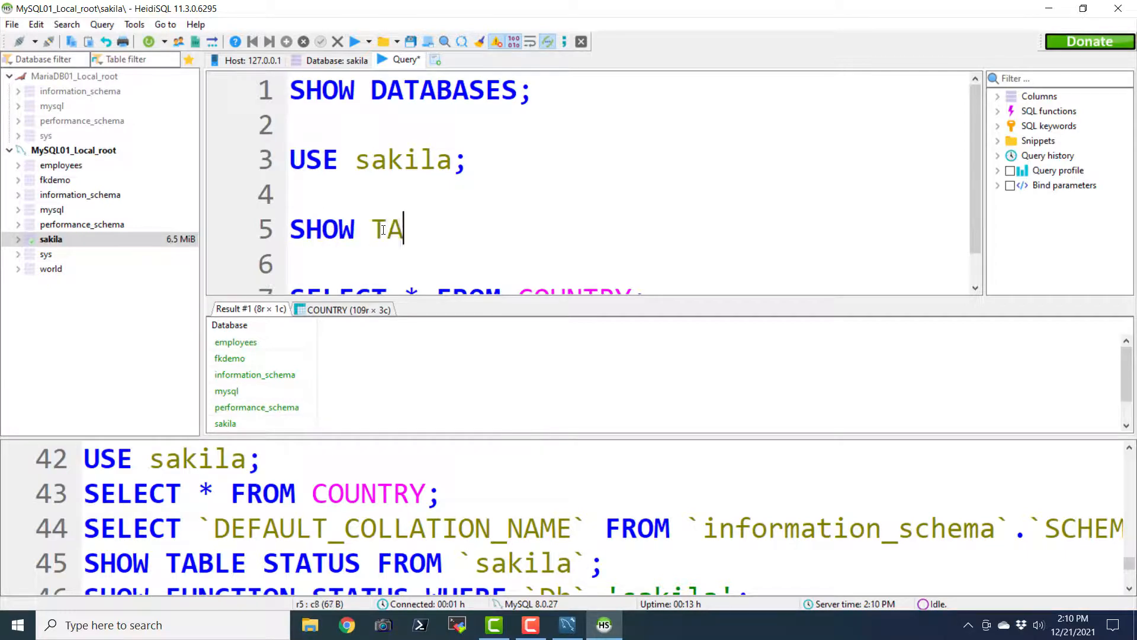
{"action": "type", "text": "BLES;"}
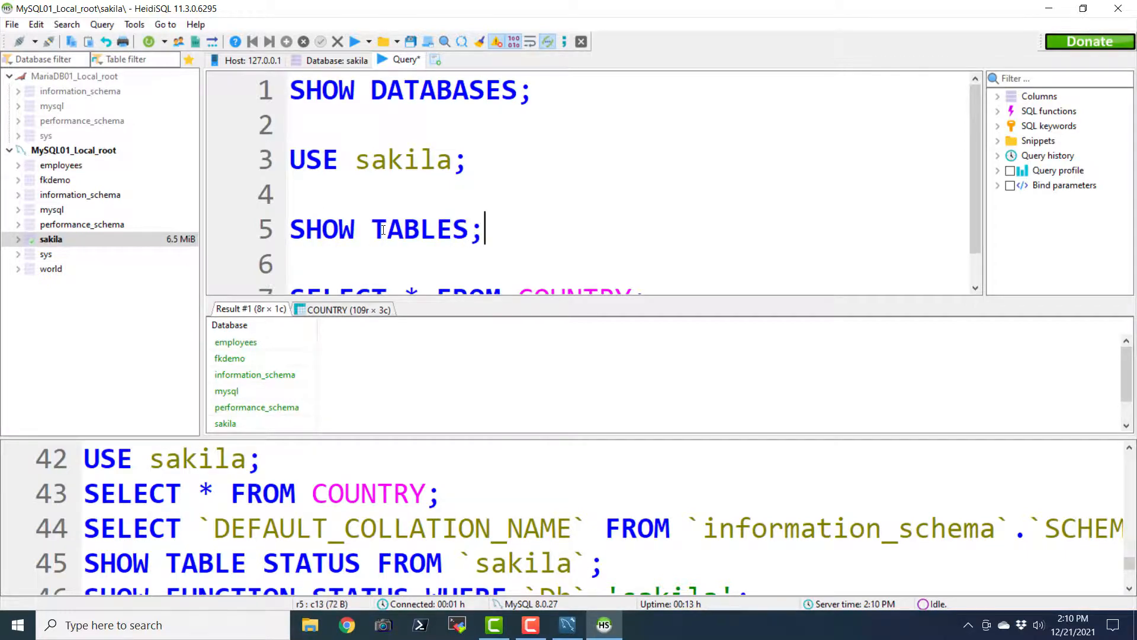
{"action": "key", "text": "shift+Home"}
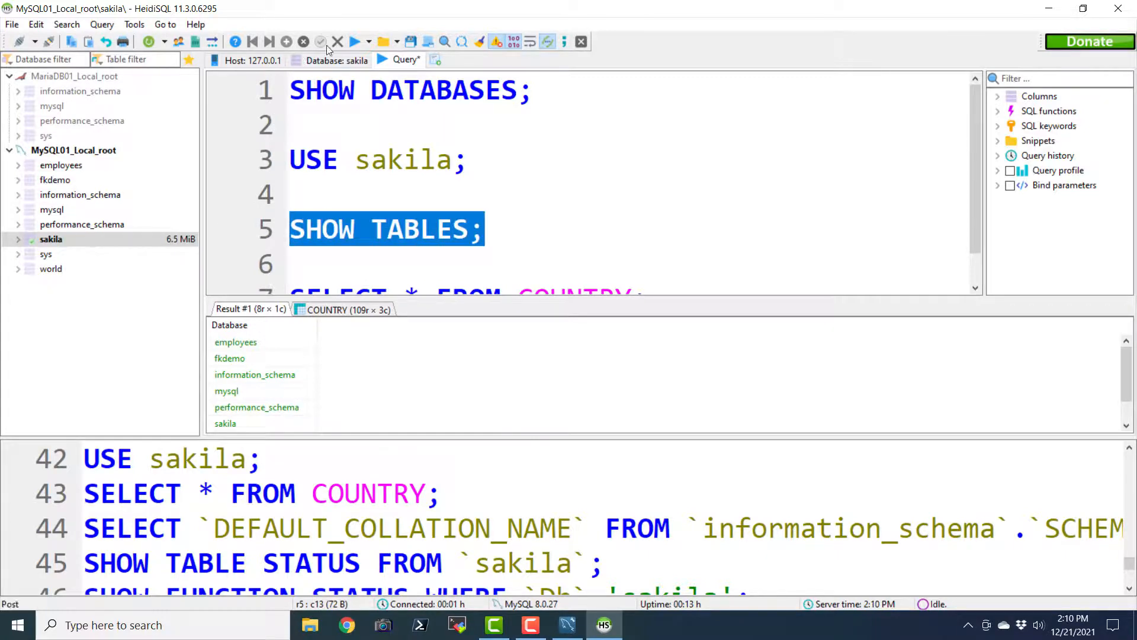
{"action": "left_click", "coordinate": [355, 41]}
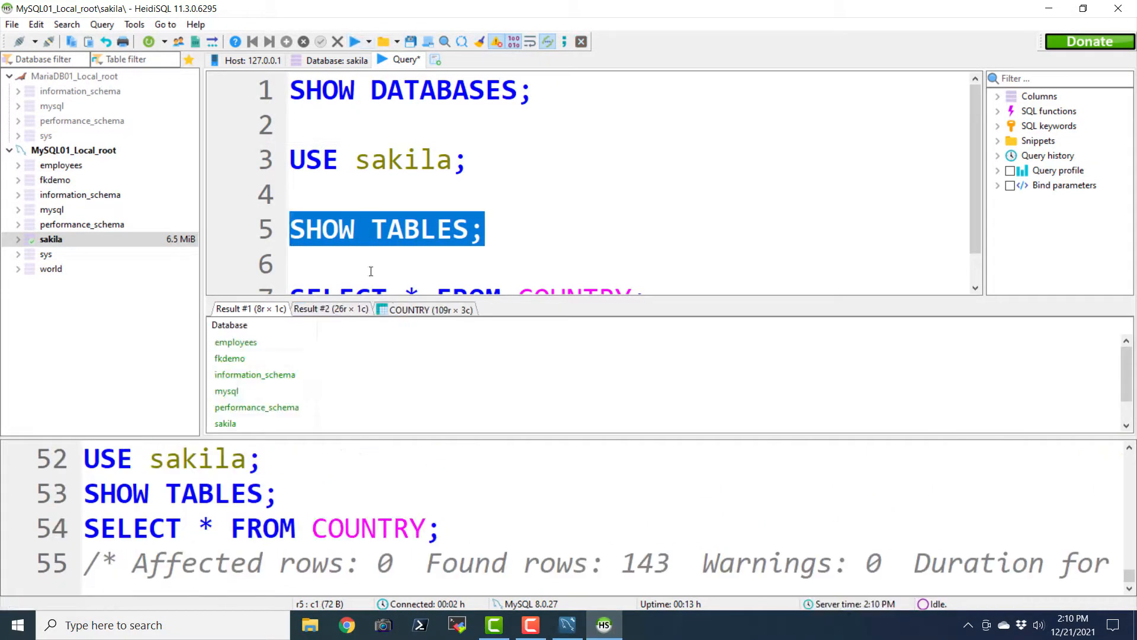
{"action": "left_click", "coordinate": [331, 309]}
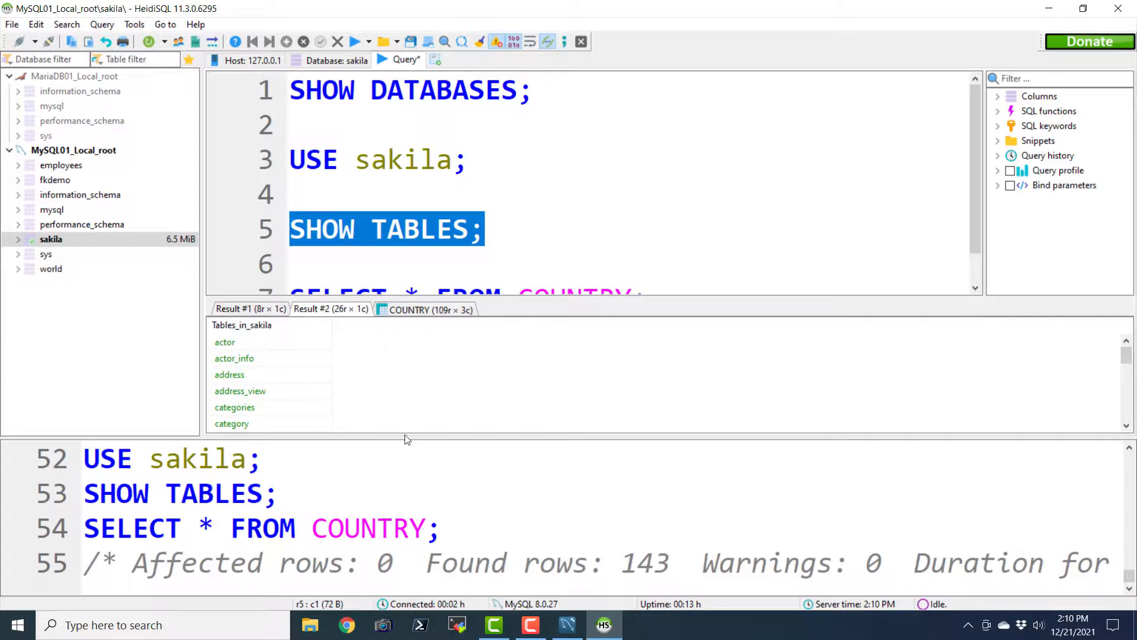
{"action": "left_click_drag", "start_coordinate": [408, 439], "coordinate": [400, 539]}
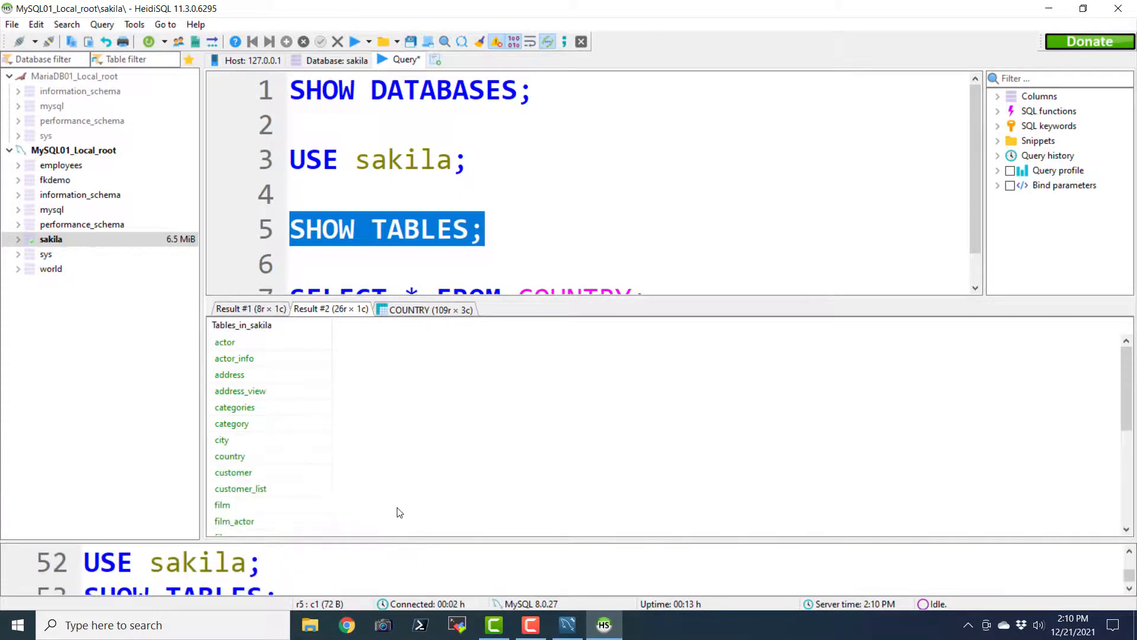
{"action": "scroll", "coordinate": [402, 483], "scroll_direction": "down", "scroll_amount": 5}
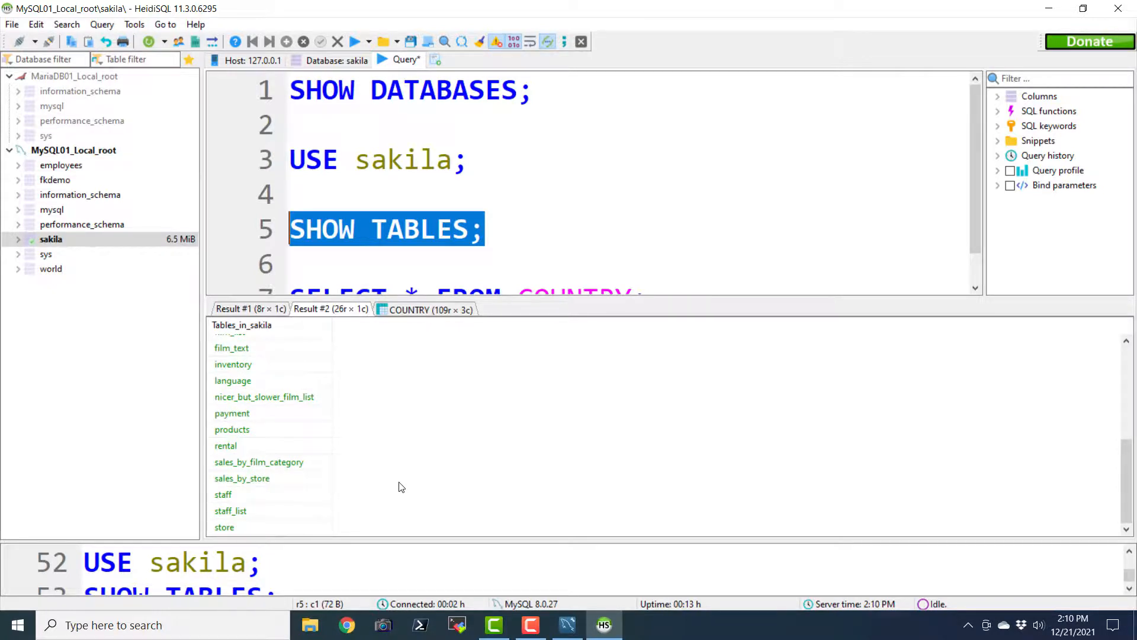
{"action": "scroll", "coordinate": [402, 487], "scroll_direction": "up", "scroll_amount": 4}
{"action": "scroll", "coordinate": [402, 487], "scroll_direction": "down", "scroll_amount": 4}
{"action": "scroll", "coordinate": [402, 486], "scroll_direction": "up", "scroll_amount": 4}
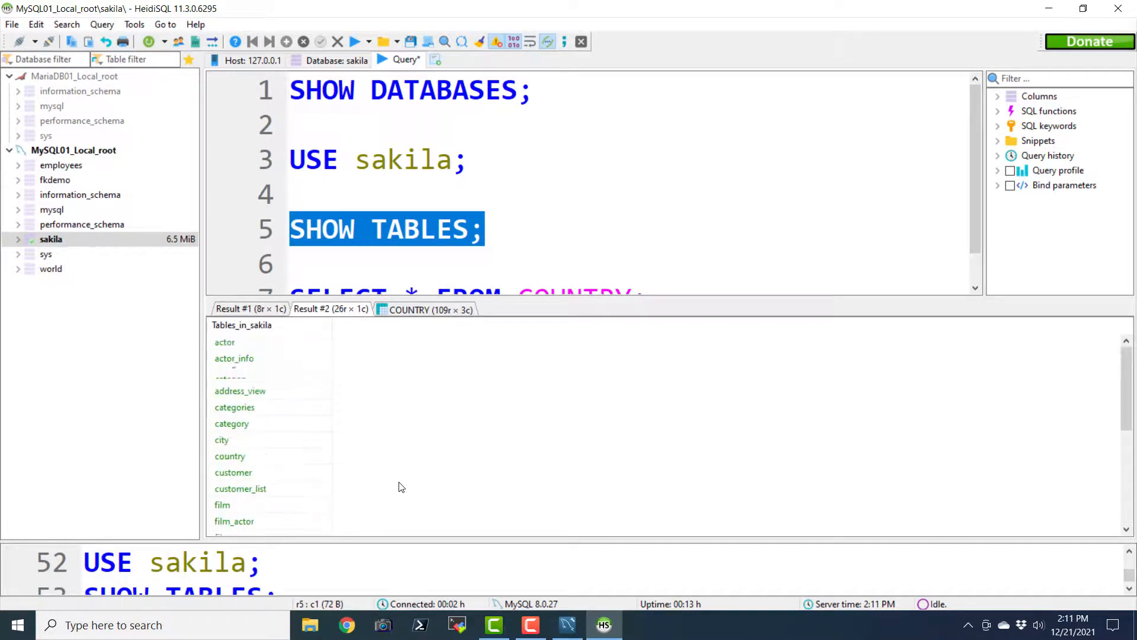
{"action": "scroll", "coordinate": [401, 487], "scroll_direction": "down", "scroll_amount": 4}
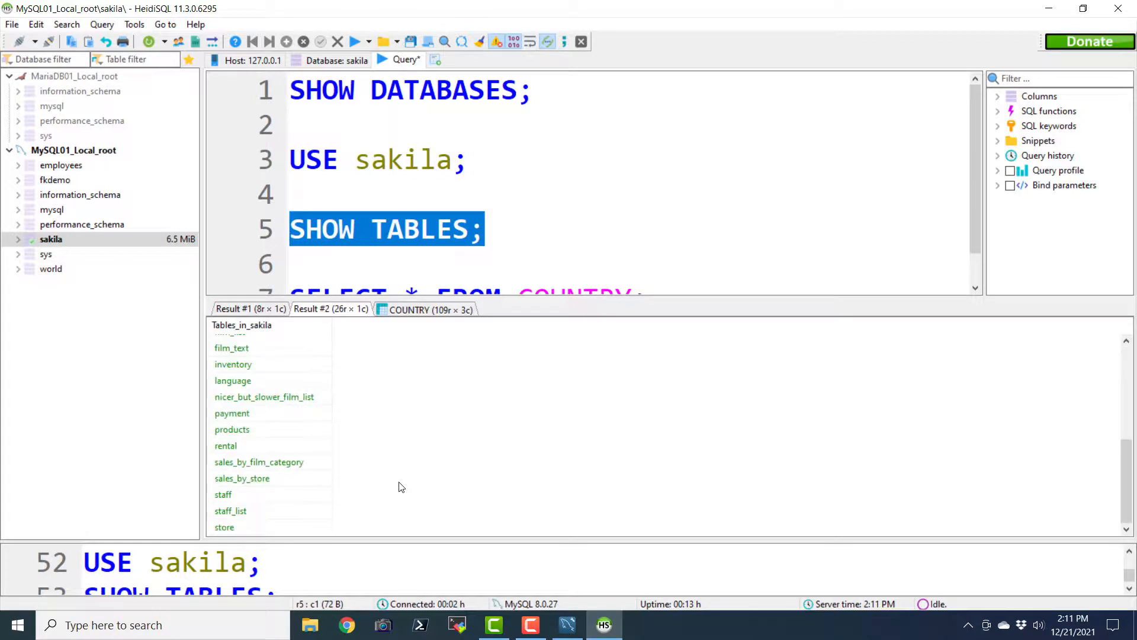
{"action": "scroll", "coordinate": [402, 486], "scroll_direction": "up", "scroll_amount": 2}
{"action": "scroll", "coordinate": [401, 484], "scroll_direction": "up", "scroll_amount": 2}
{"action": "scroll", "coordinate": [399, 481], "scroll_direction": "down", "scroll_amount": 4}
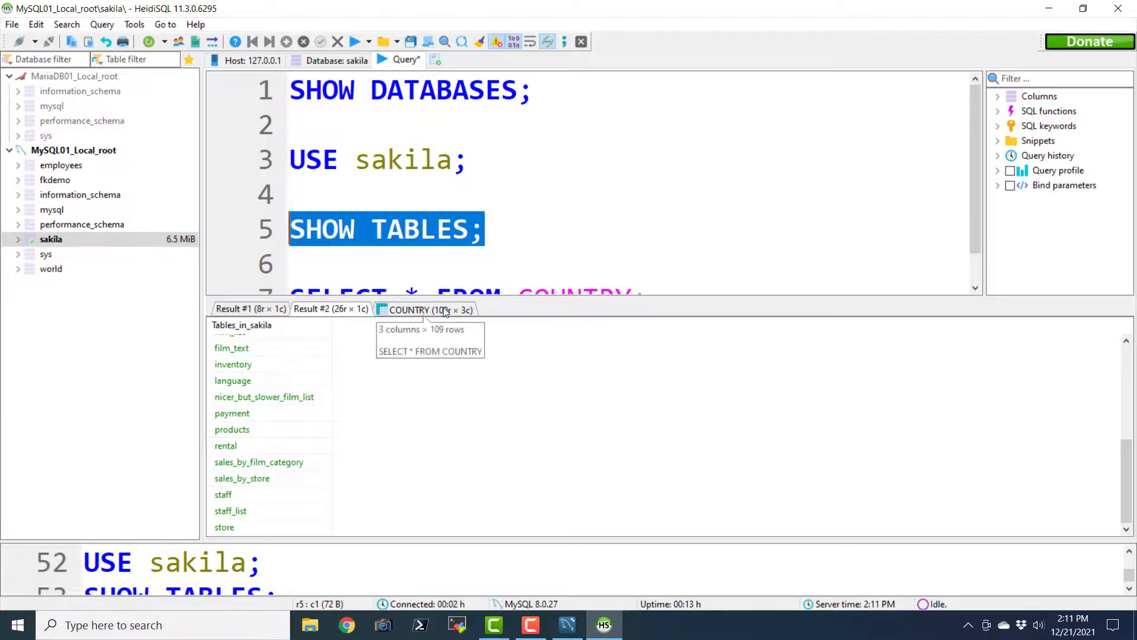
{"action": "left_click", "coordinate": [474, 259]}
Rerun SELECT * FROM COUNTRY; and scroll through the 109 country rows
{"action": "scroll", "coordinate": [610, 274], "scroll_direction": "down", "scroll_amount": 1}
{"action": "left_click_drag", "start_coordinate": [647, 268], "coordinate": [289, 274]}
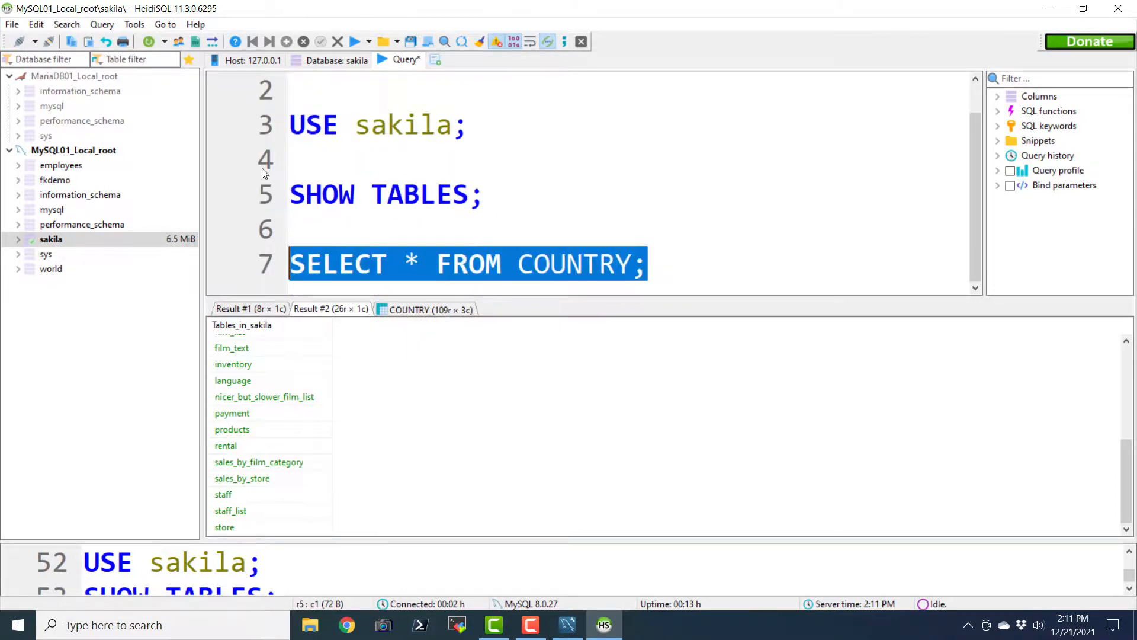
{"action": "left_click", "coordinate": [356, 40]}
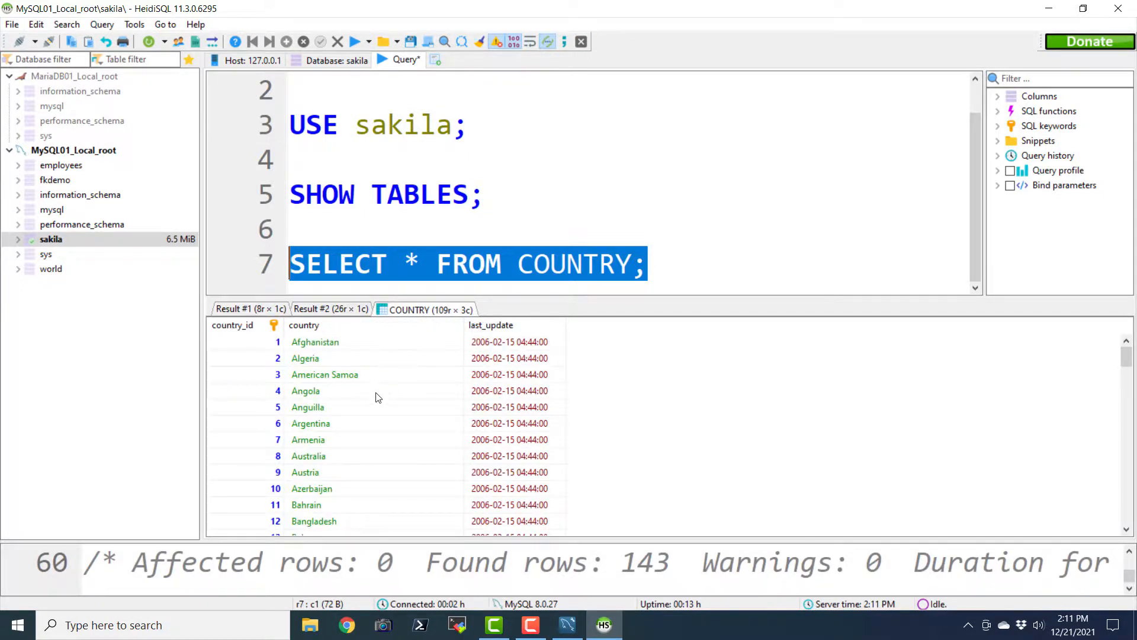
{"action": "scroll", "coordinate": [378, 400], "scroll_direction": "down", "scroll_amount": 7}
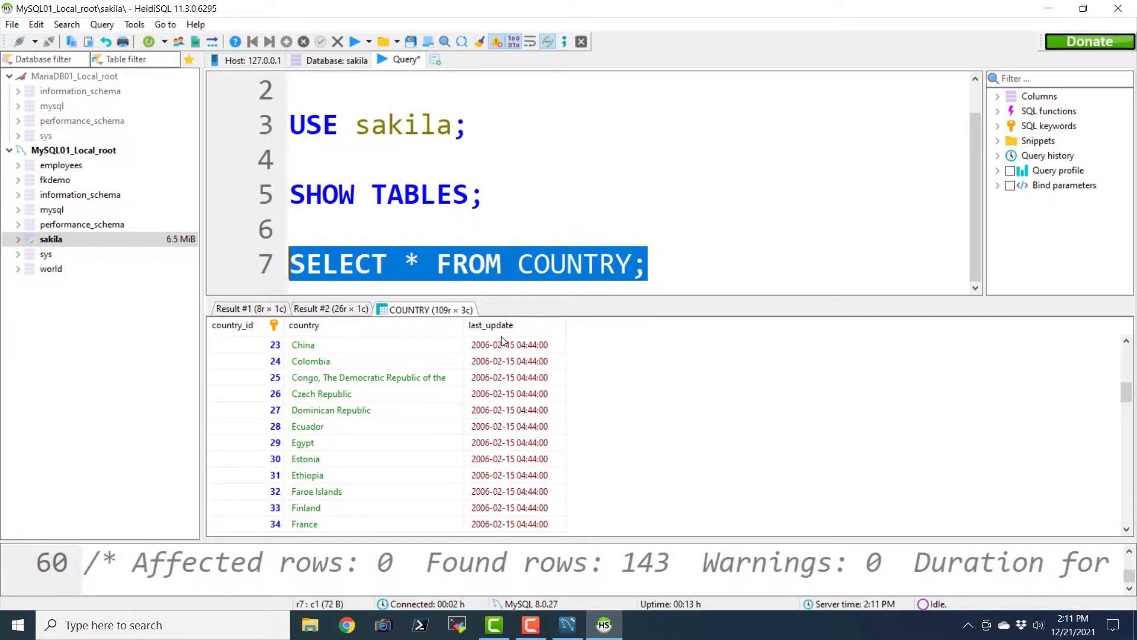
{"action": "scroll", "coordinate": [357, 406], "scroll_direction": "down", "scroll_amount": 4}
{"action": "scroll", "coordinate": [358, 406], "scroll_direction": "down", "scroll_amount": 8}
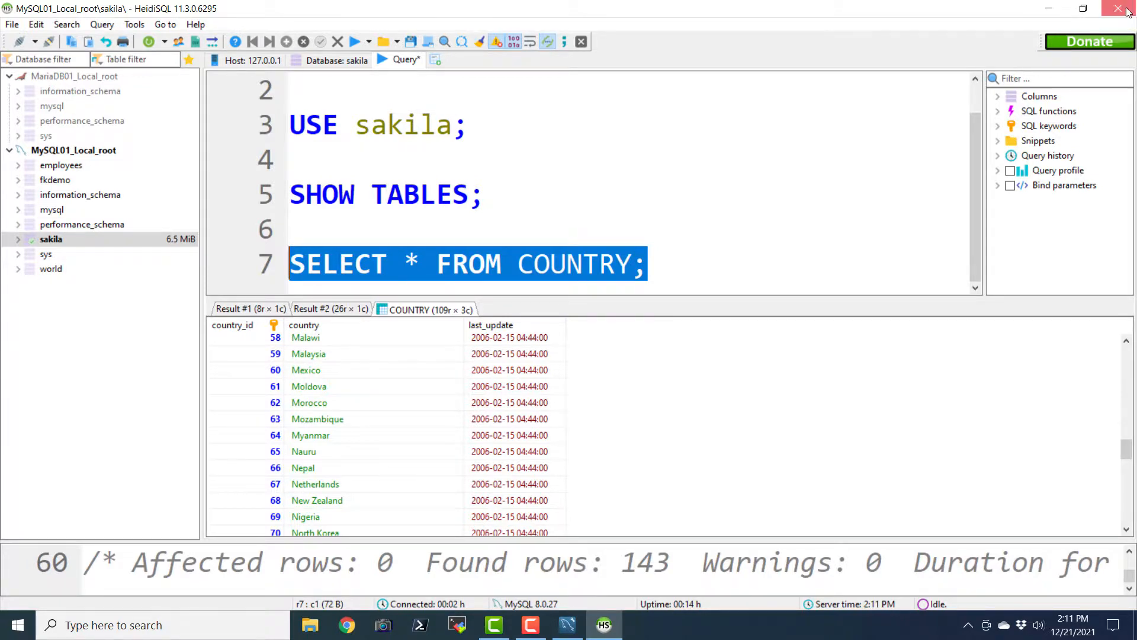
Close HeidiSQL without saving the query tab, turning off the save prompt
{"action": "left_click", "coordinate": [1118, 8]}
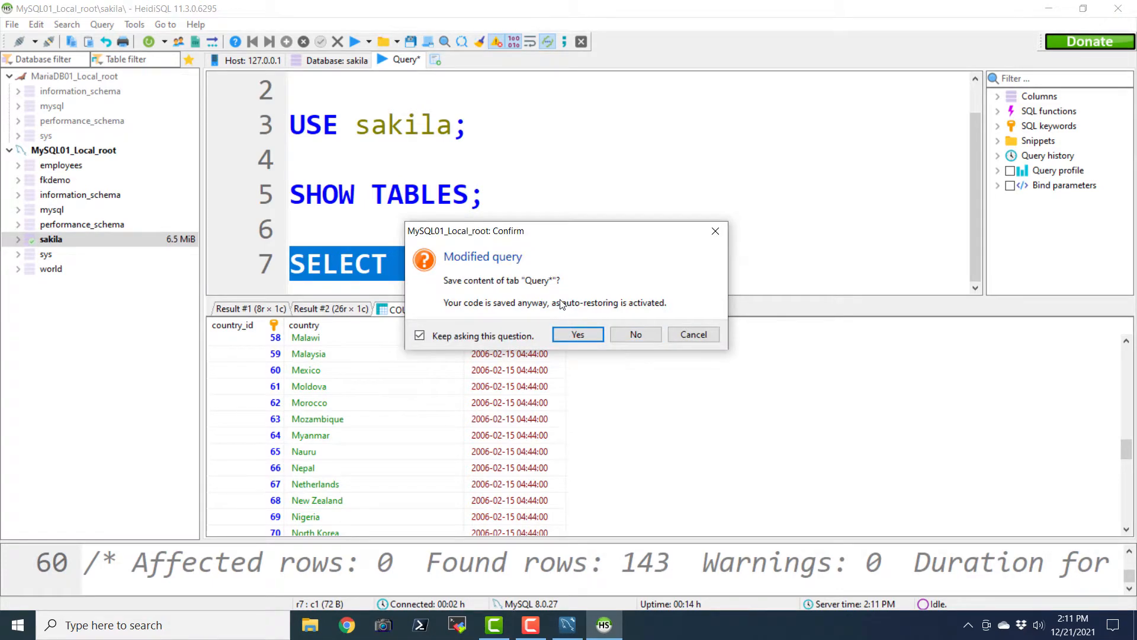
{"action": "left_click", "coordinate": [438, 336]}
{"action": "left_click", "coordinate": [631, 332]}
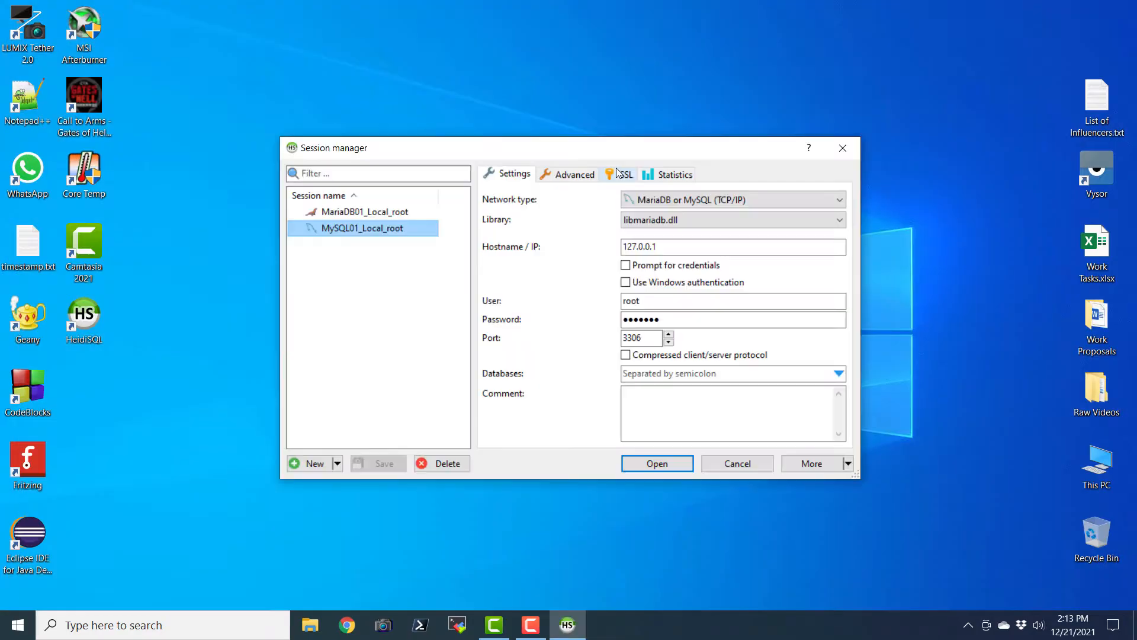